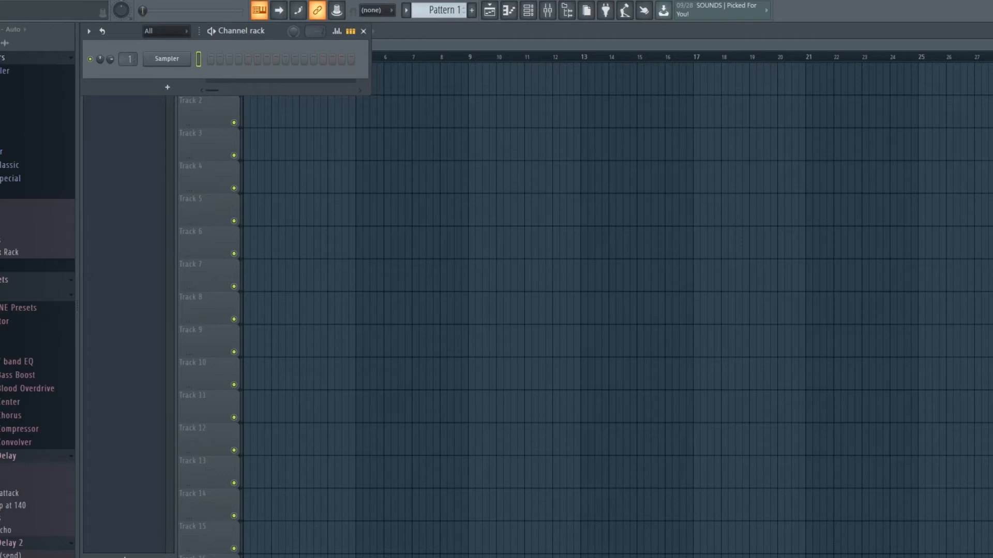
# - Open the most recent project and look over its full playlist arrangement
pyautogui.click(0, 0)
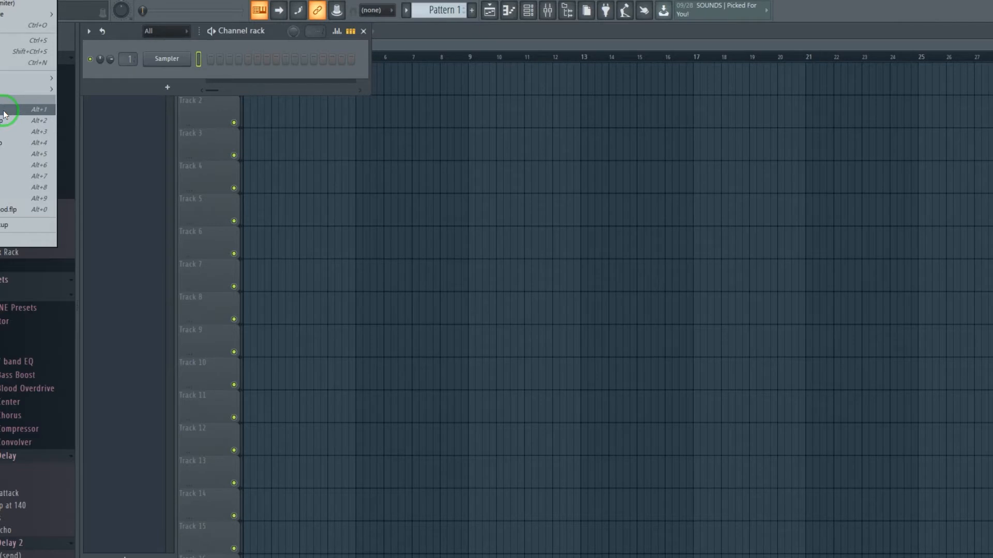
pyautogui.click(4, 111)
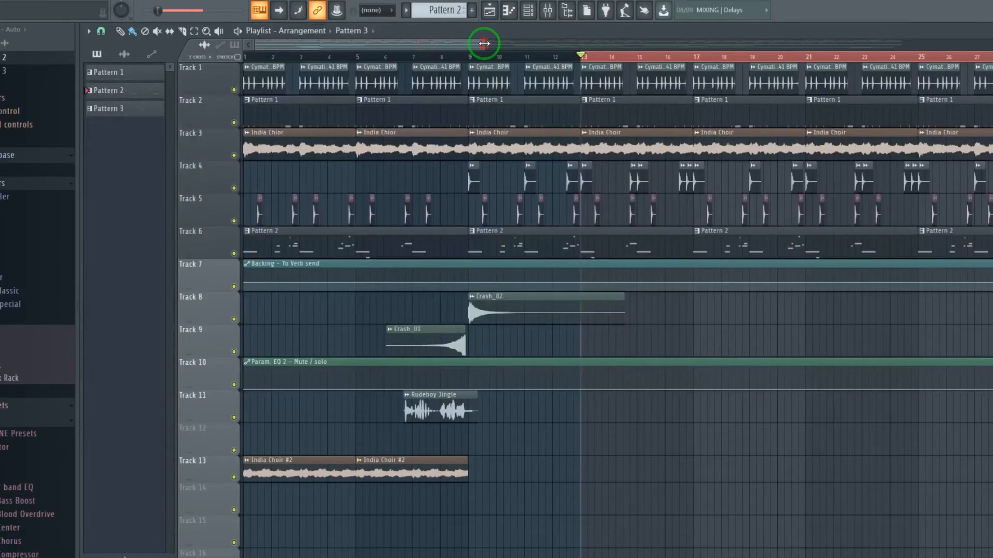
pyautogui.moveTo(484, 44); pyautogui.dragTo(954, 62)
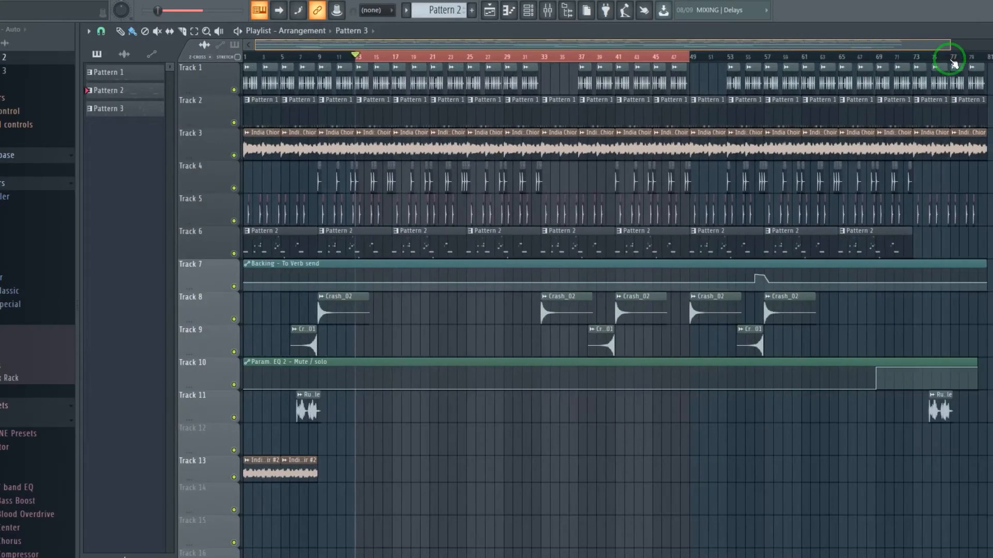
pyautogui.scroll(-4, 289, 145)
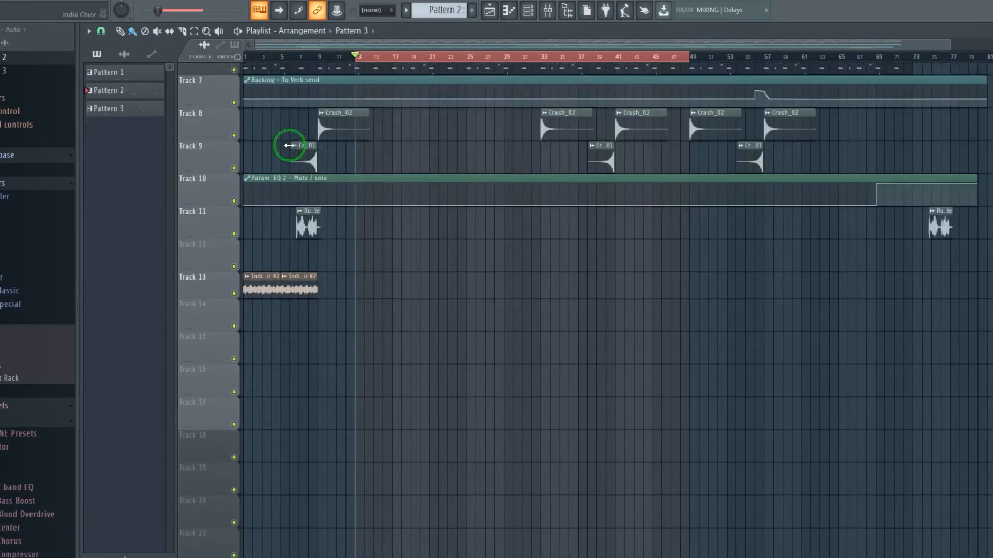
pyautogui.scroll(6, 290, 146)
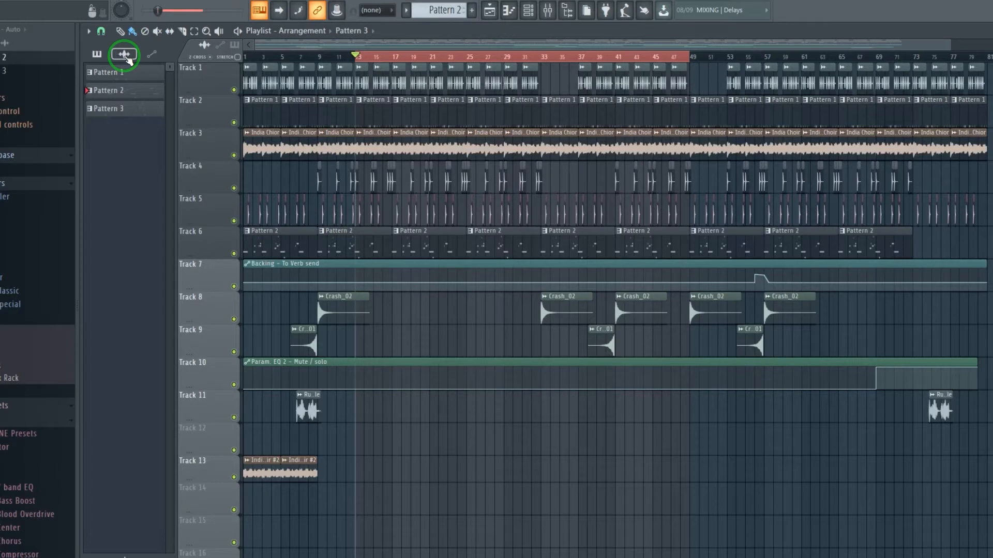
# - List the project's audio clips beside the playlist and mute Track 3 and Track 6
pyautogui.click(124, 55)
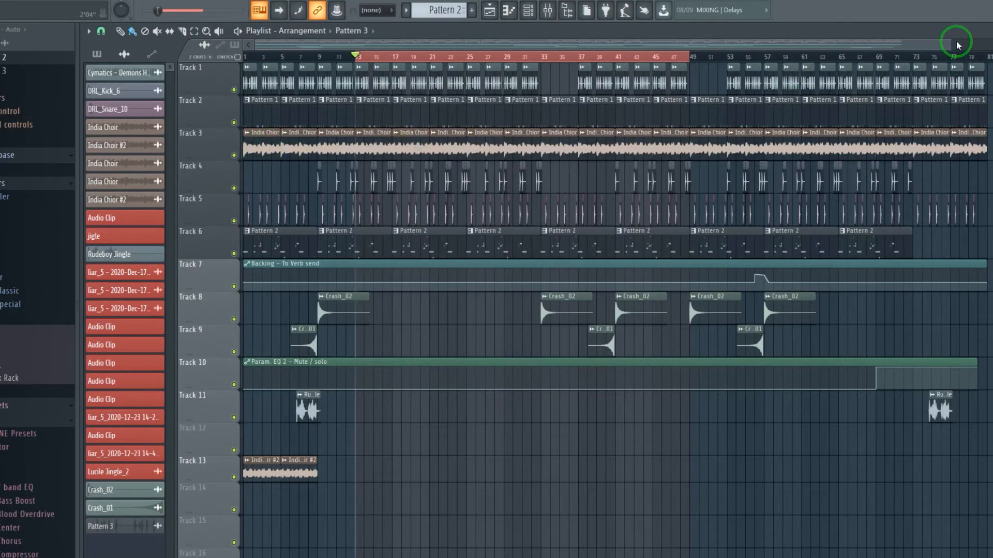
pyautogui.moveTo(948, 40); pyautogui.dragTo(683, 41)
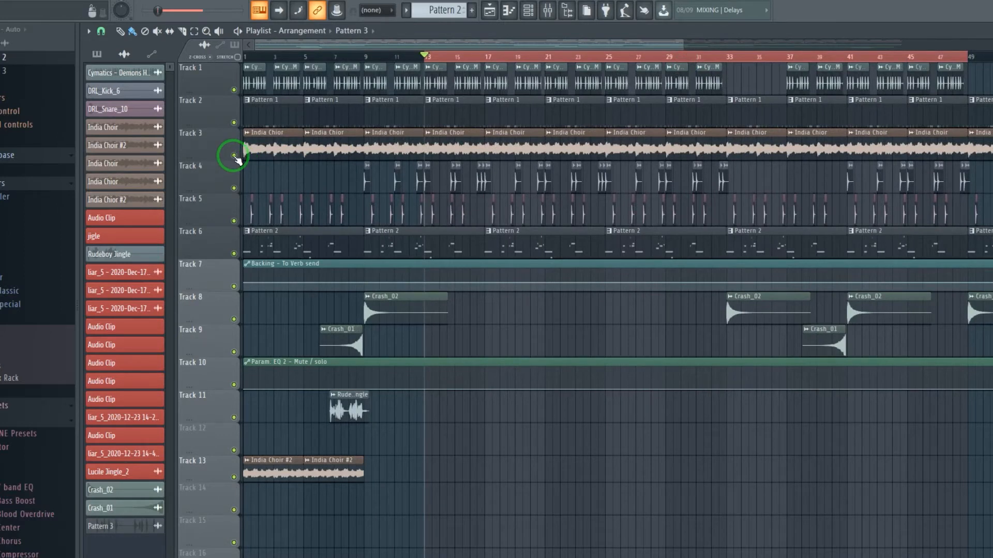
pyautogui.click(233, 155)
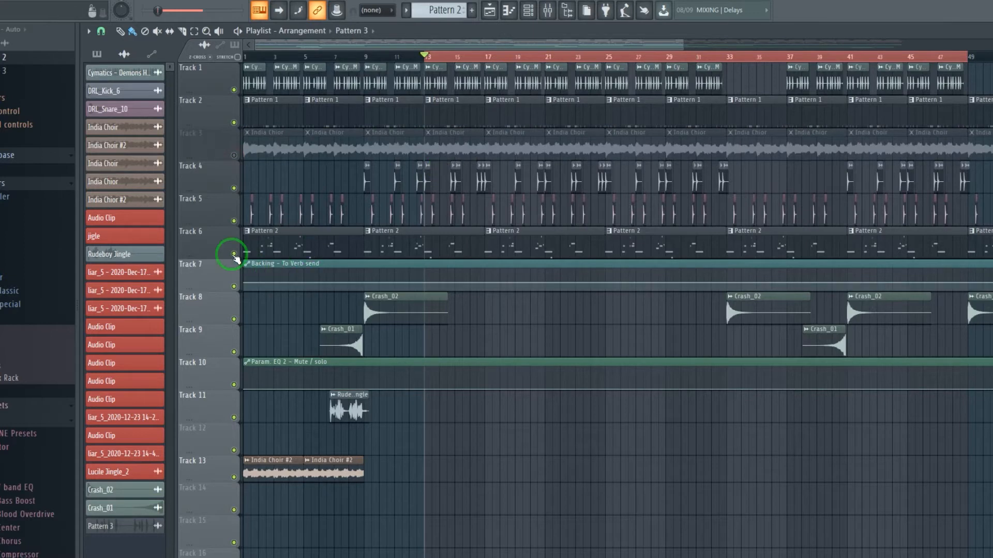
pyautogui.click(234, 253)
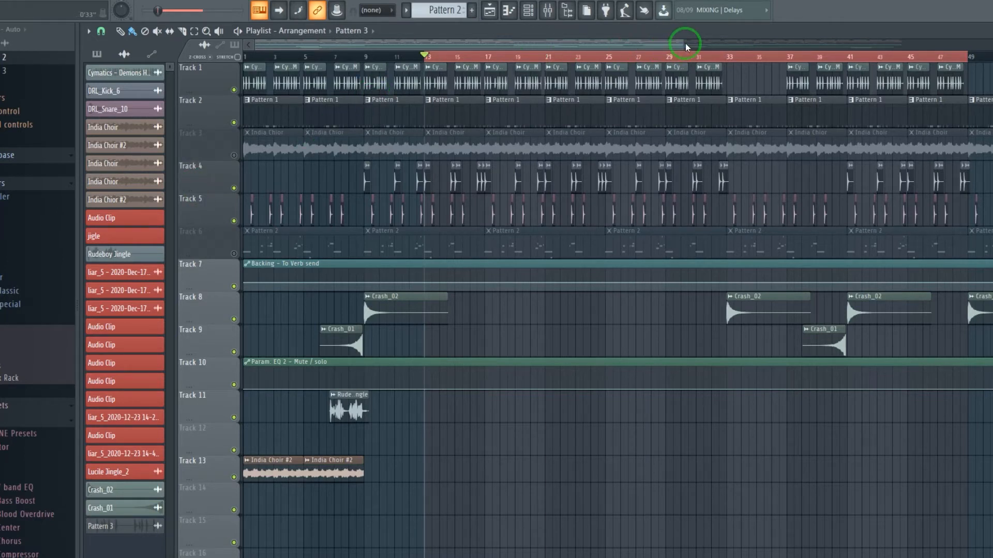
# - Play back the arrangement from bar 13 with the two muted tracks silent, then stop playback
pyautogui.moveTo(683, 45)
pyautogui.mouseDown()
pyautogui.moveTo(545, 41)
pyautogui.moveTo(684, 42)
pyautogui.mouseUp()
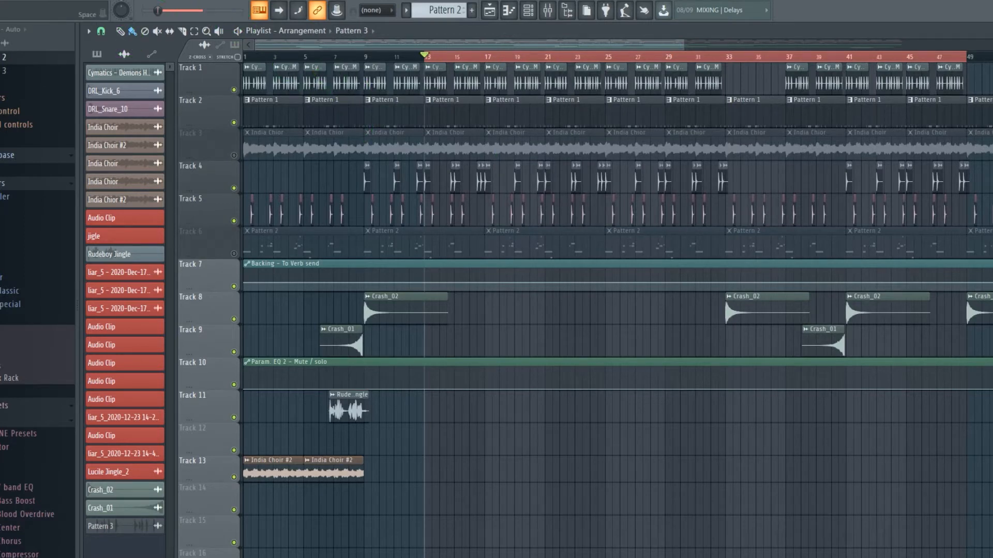
pyautogui.press('space')
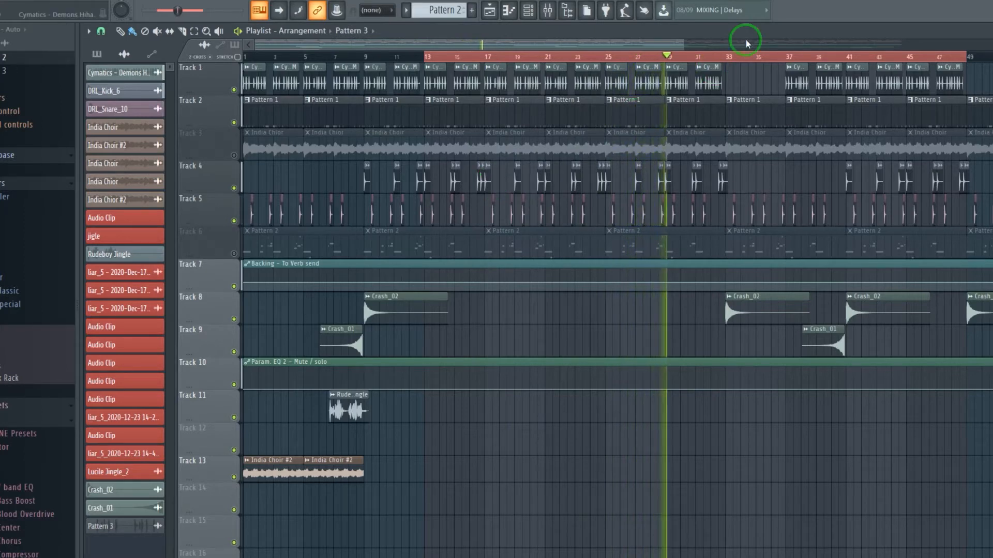
pyautogui.press('space')
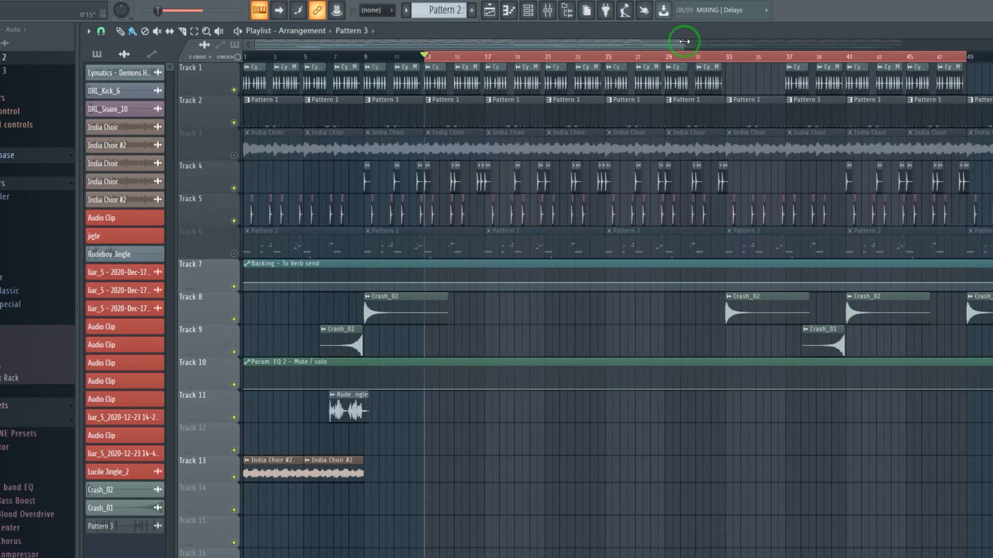
# - Delete the second India Choir #2 clip on Track 13
pyautogui.moveTo(684, 41); pyautogui.dragTo(647, 43)
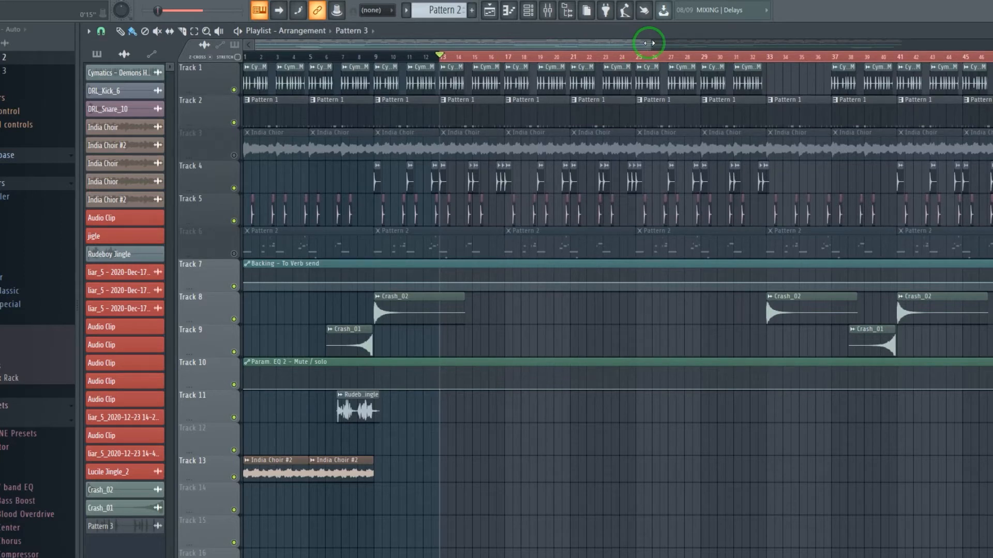
pyautogui.moveTo(647, 43); pyautogui.dragTo(592, 72)
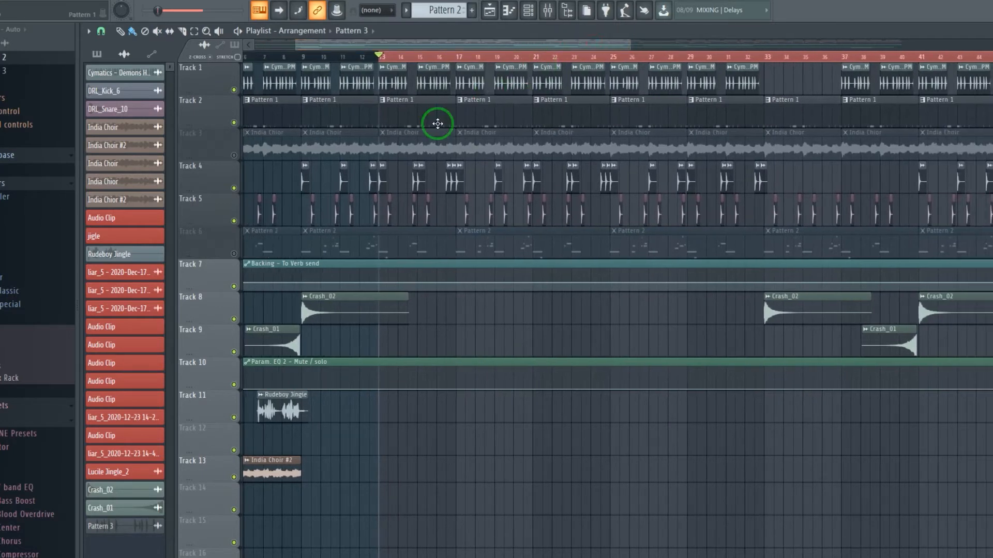
pyautogui.moveTo(412, 47); pyautogui.dragTo(251, 48)
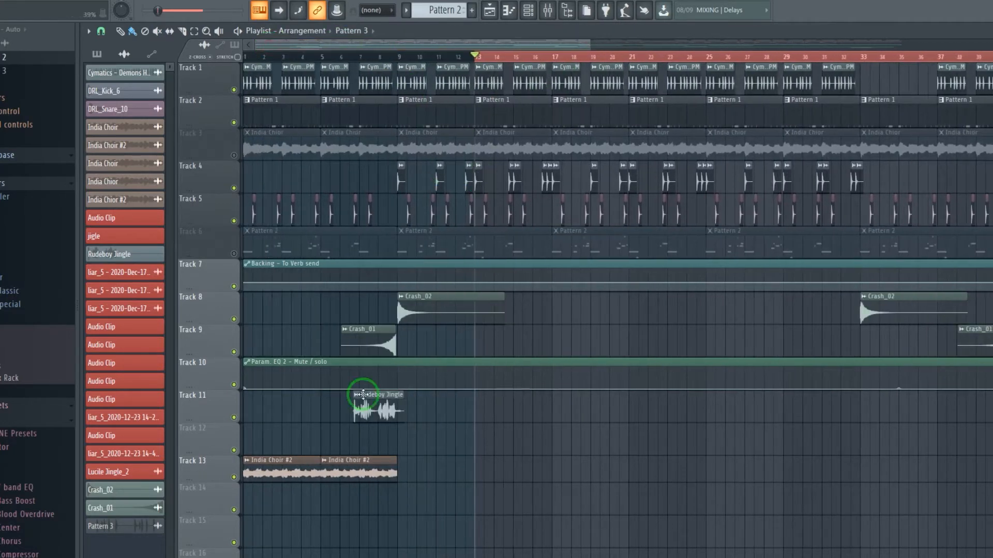
pyautogui.rightClick(333, 472)
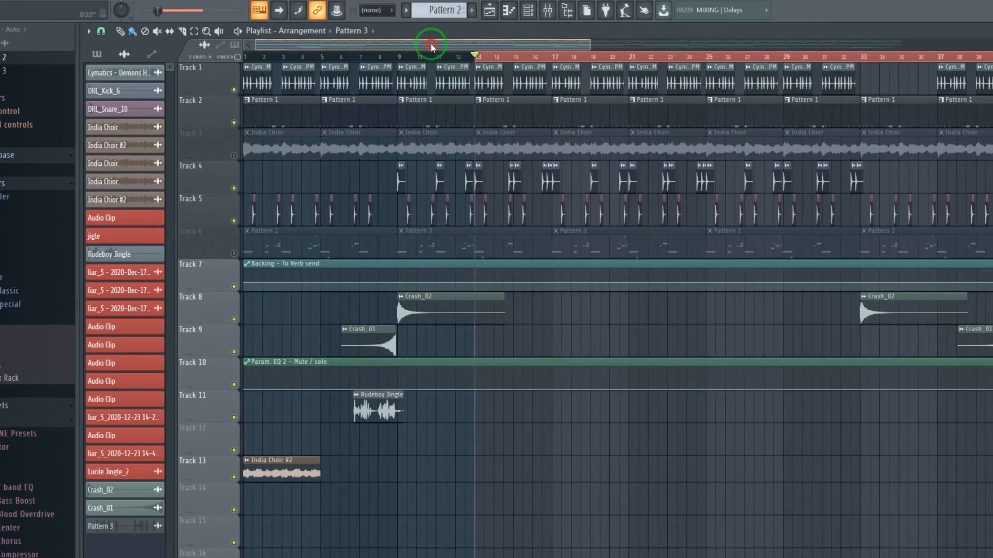
# - Remove the time stretching from the India Choir #2 clip on Track 13 and return the playhead to bar 1
pyautogui.doubleClick(265, 467)
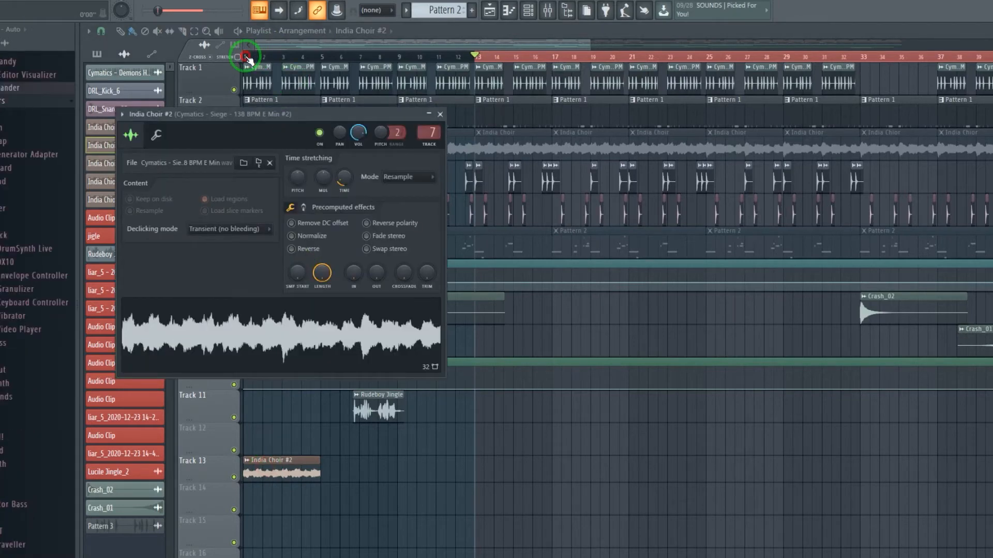
pyautogui.click(247, 58)
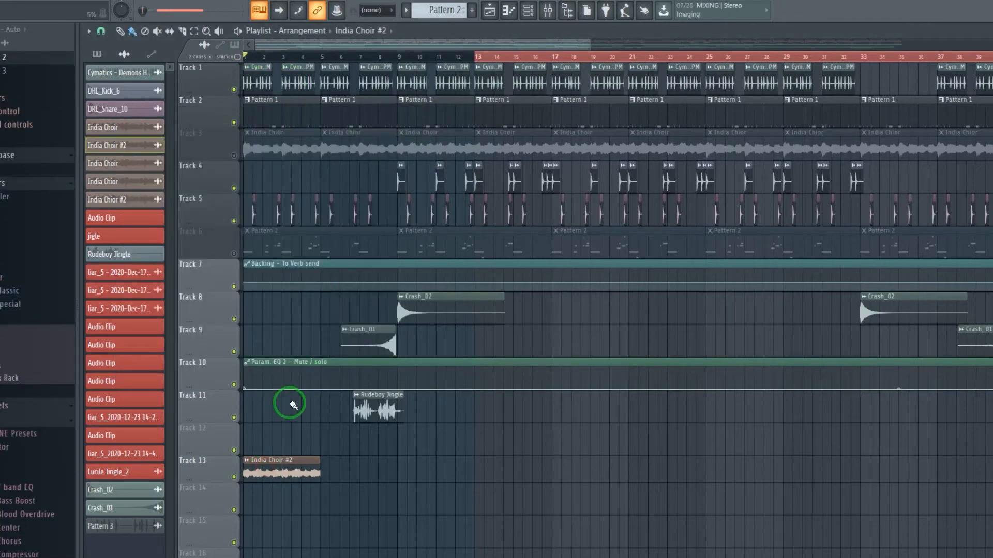
pyautogui.doubleClick(281, 468)
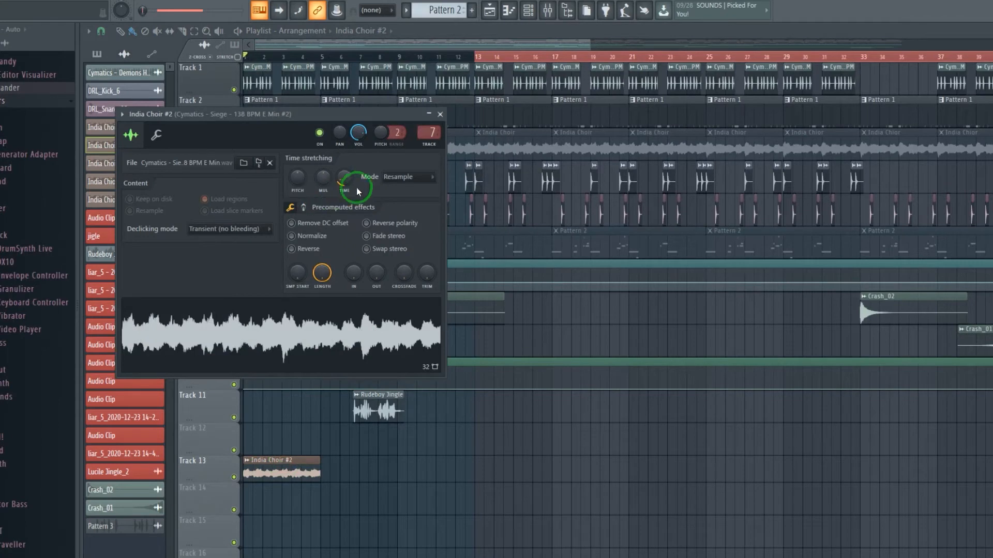
pyautogui.moveTo(356, 190); pyautogui.dragTo(399, 344)
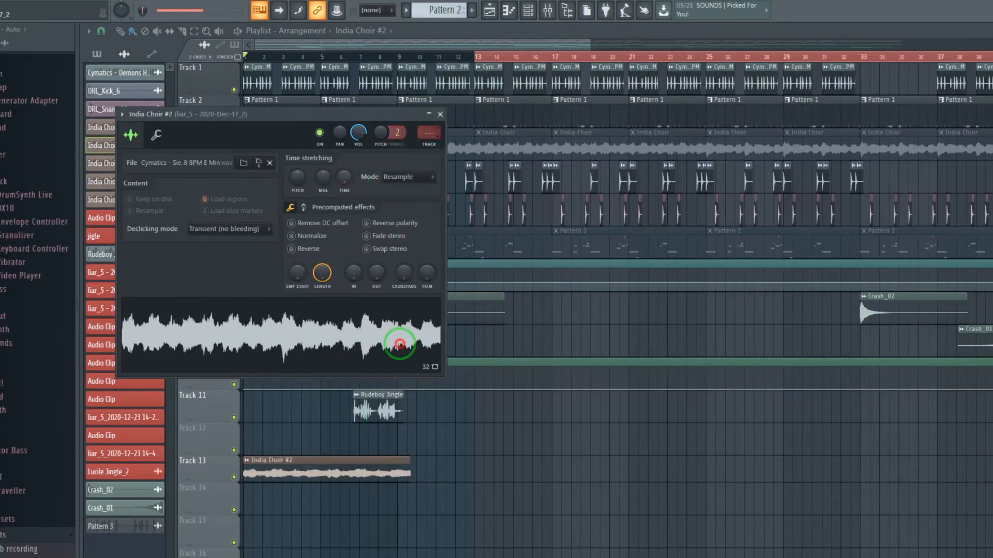
pyautogui.click(440, 114)
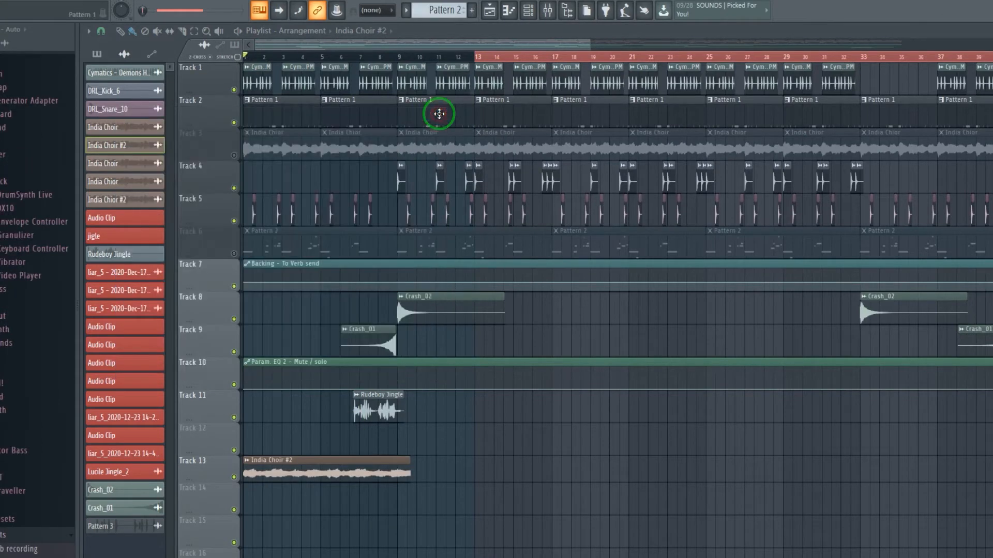
# - Solo Track 13 during playback from bar 1 and listen to the unstretched India Choir #2 clip
pyautogui.click(238, 31)
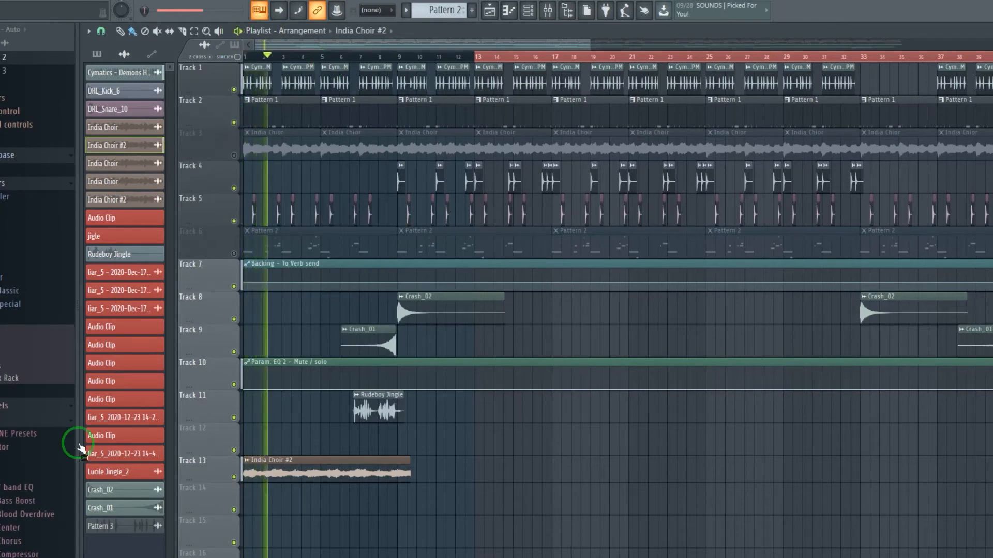
pyautogui.keyDown('ctrl'); pyautogui.click(235, 477); pyautogui.keyUp('ctrl')
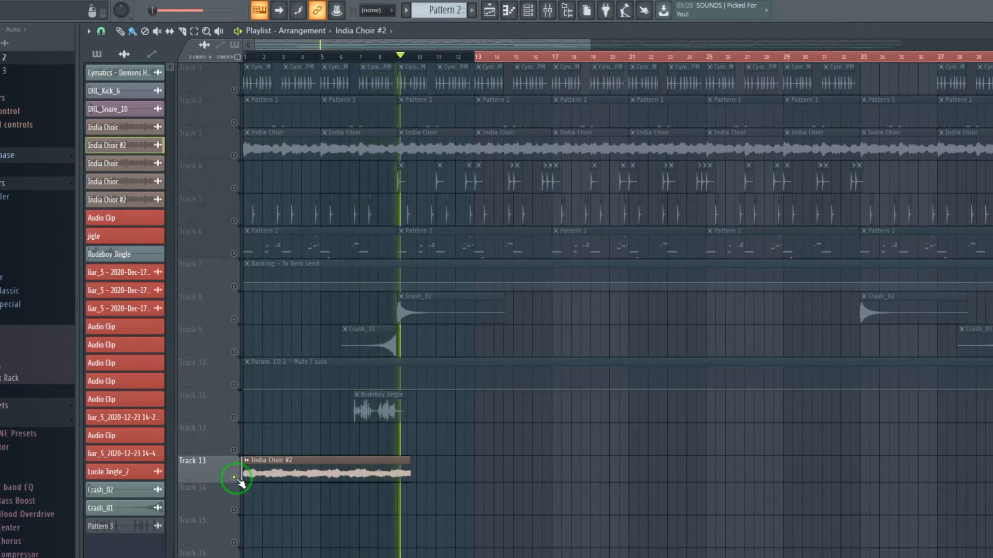
pyautogui.press('space')
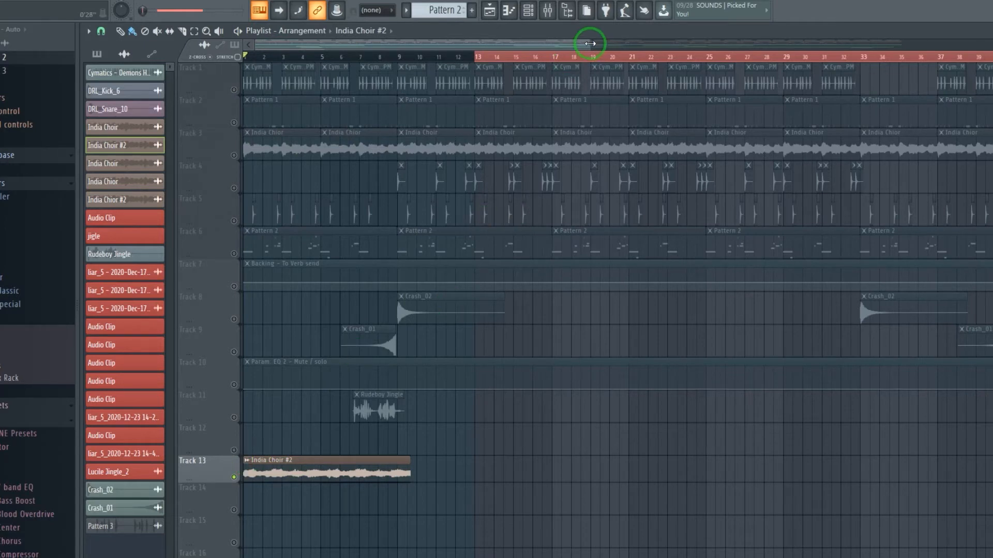
# - Time-stretch the India Choir #2 clip on Track 13 to a length of 8 bars
pyautogui.moveTo(590, 44); pyautogui.dragTo(531, 43)
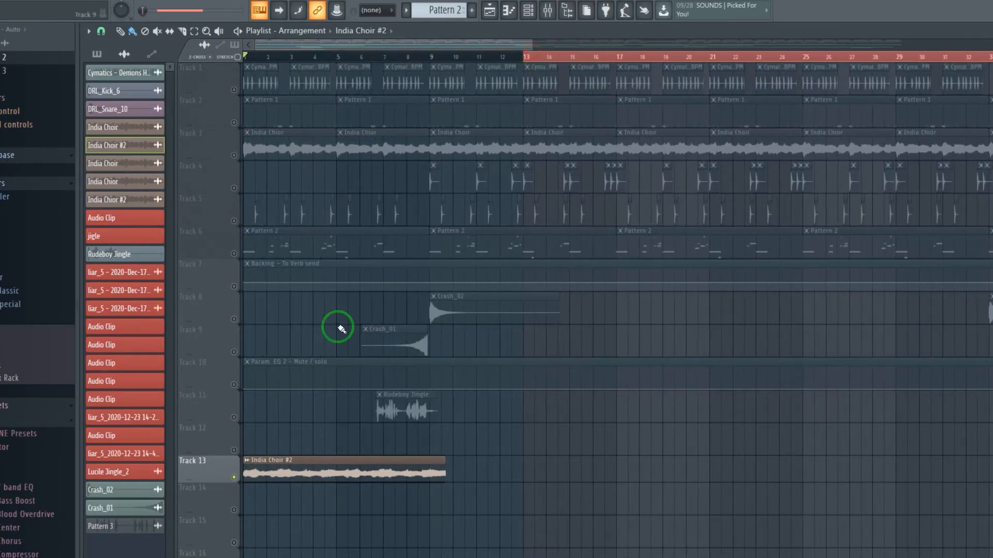
pyautogui.doubleClick(360, 469)
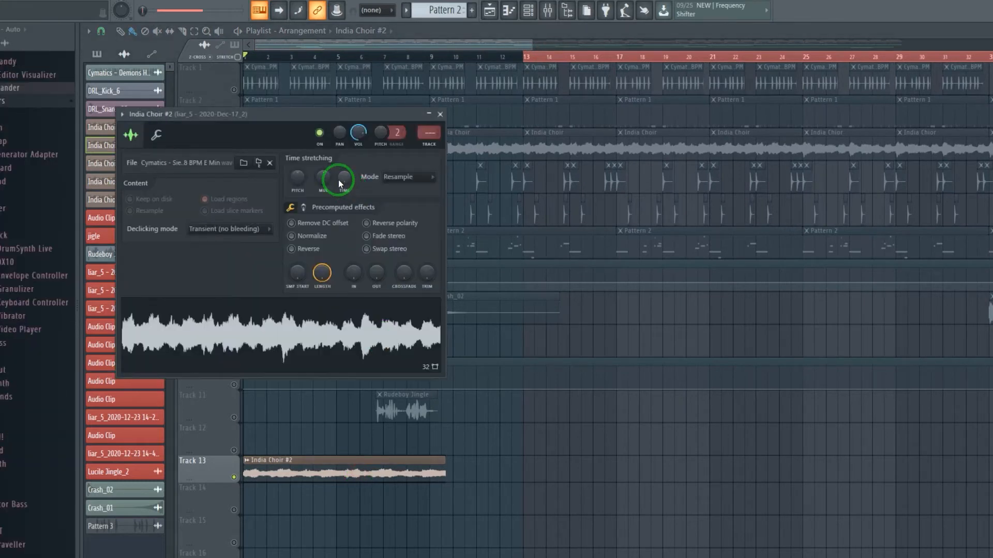
pyautogui.click(529, 11)
pyautogui.moveTo(342, 182); pyautogui.dragTo(387, 424)
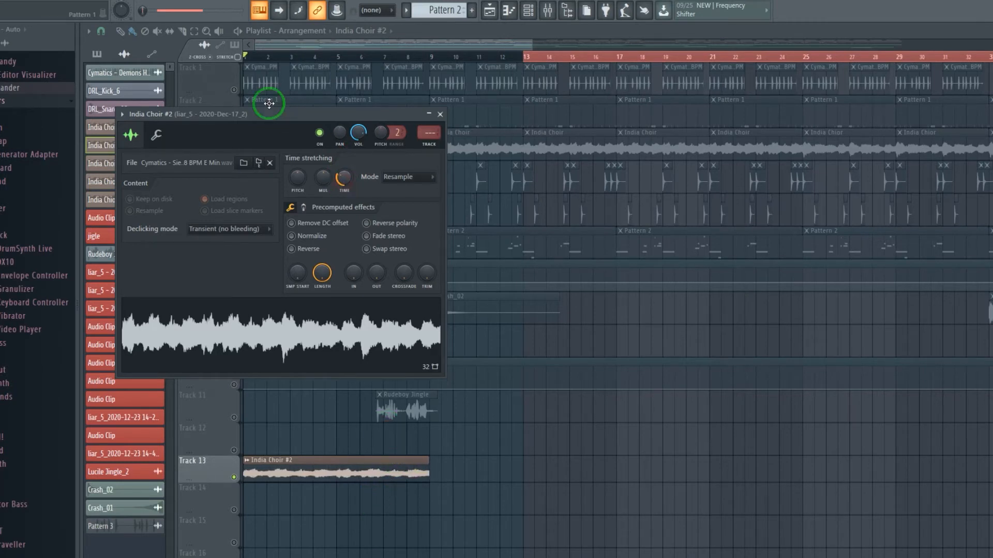
# - Unmute Track 1 and play it together with the 8-bar India Choir #2 clip from bar 1
pyautogui.click(236, 34)
pyautogui.press('space')
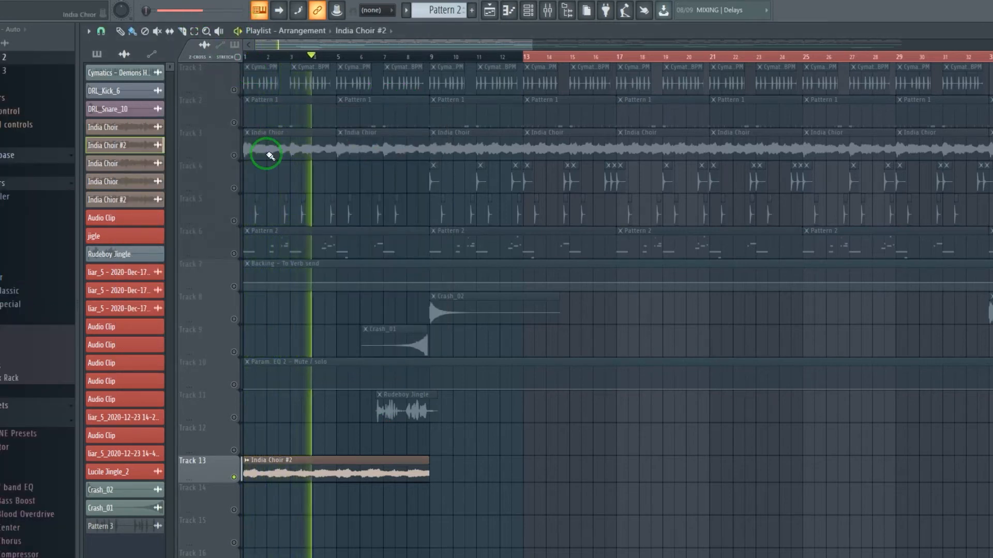
pyautogui.click(234, 90)
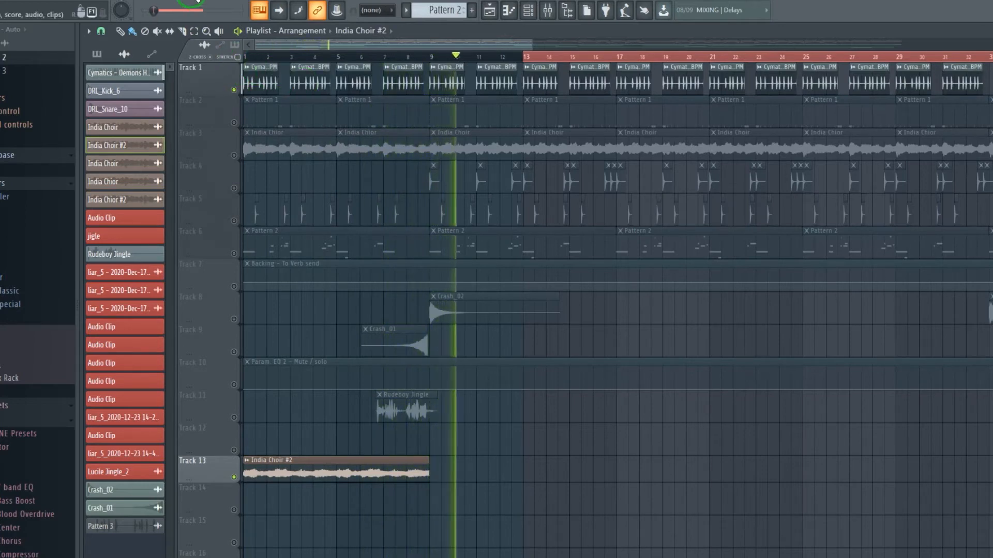
pyautogui.press('space')
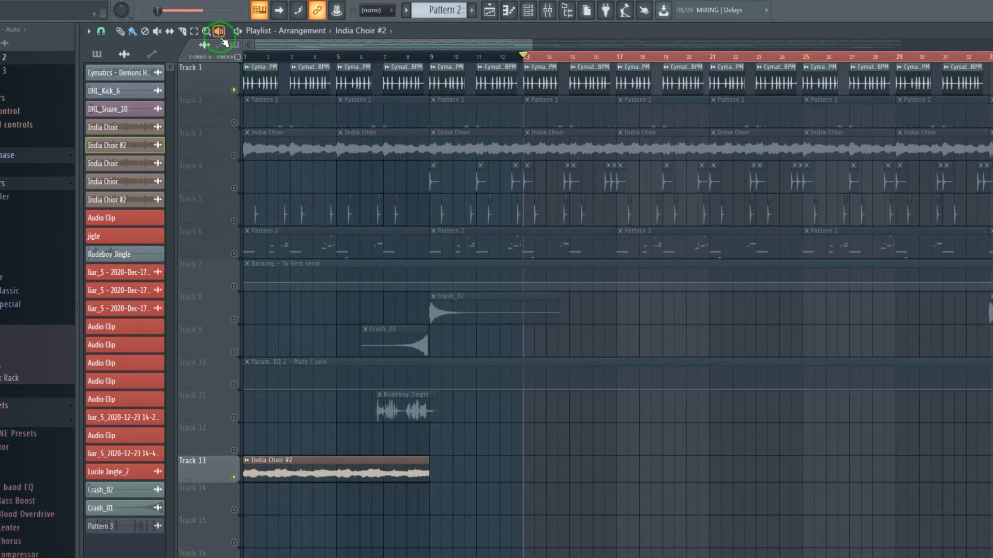
pyautogui.click(245, 57)
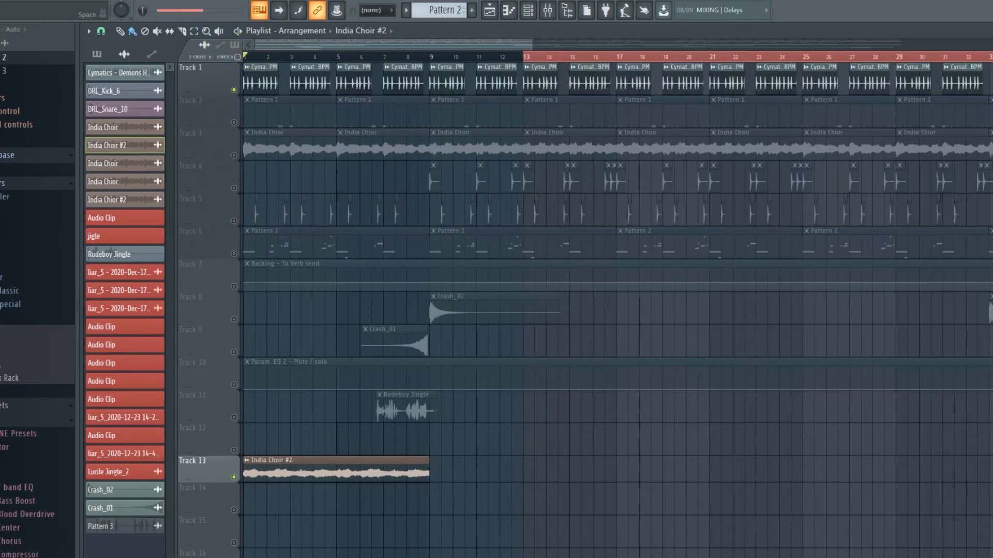
pyautogui.press('space')
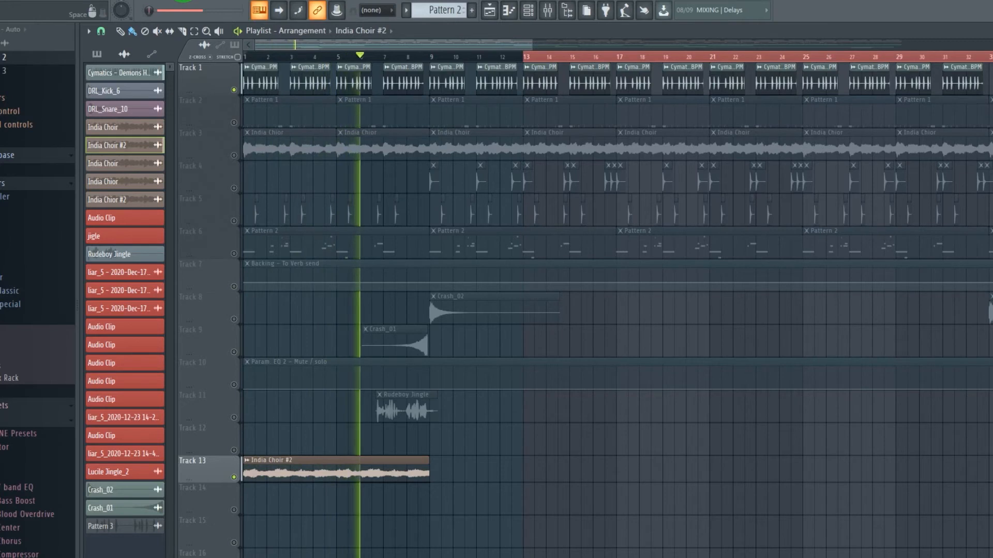
pyautogui.press('space')
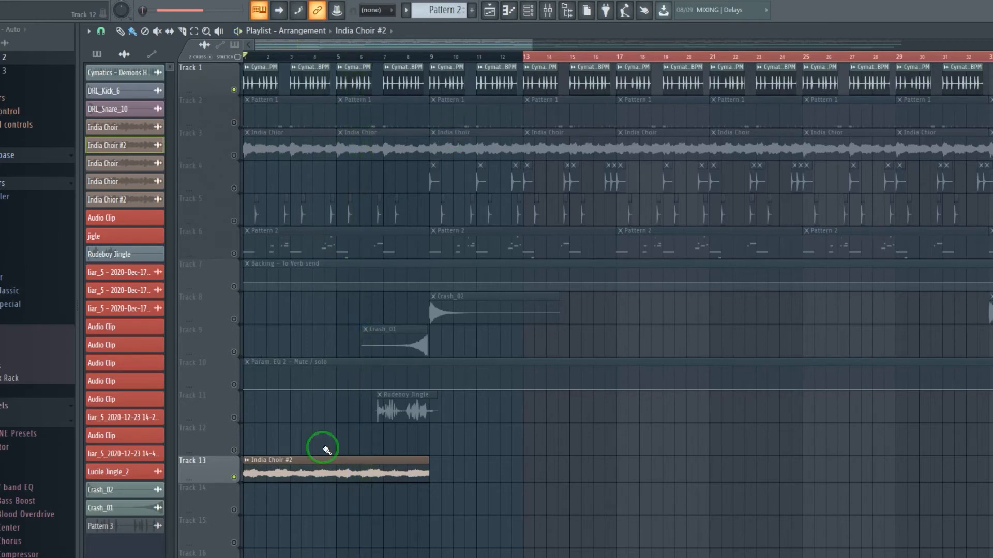
# - Time-stretch the India Choir #2 clip on Track 13 to a length of 4 bars
pyautogui.doubleClick(314, 463)
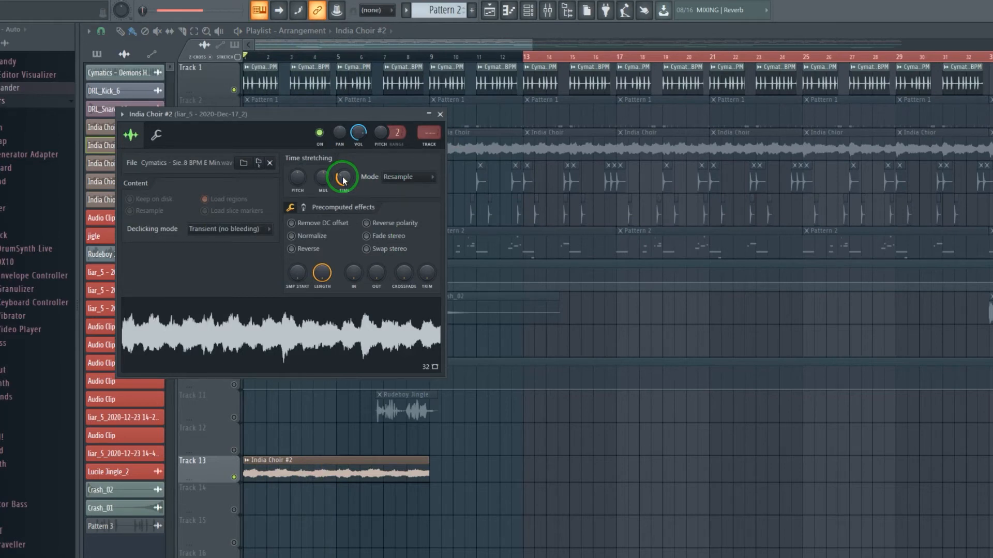
pyautogui.moveTo(344, 180); pyautogui.dragTo(329, 357)
pyautogui.press('Escape')
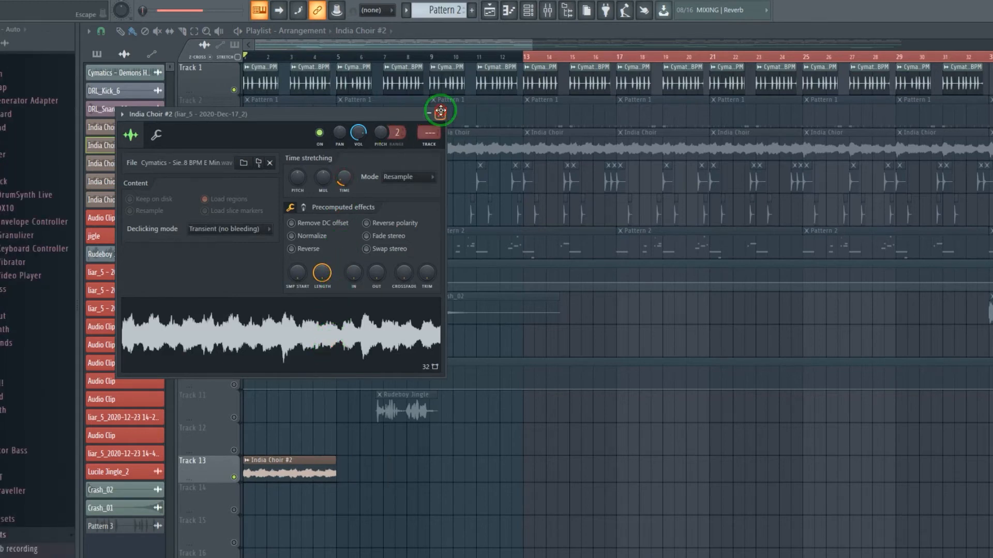
# - Play the 4-bar India Choir #2 clip together with Track 1, and mute Track 1 to hear the clip alone
pyautogui.click(440, 111)
pyautogui.press('space')
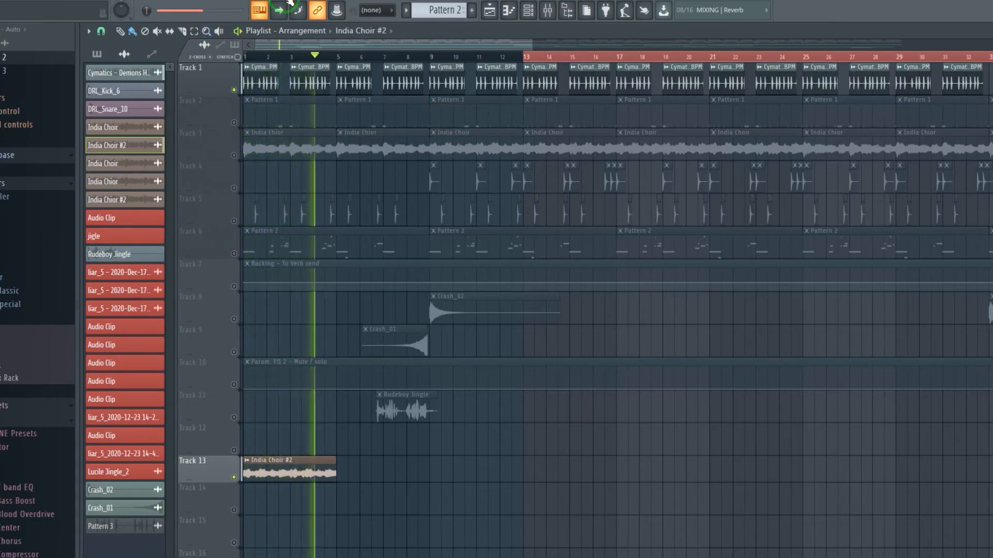
pyautogui.click(239, 90)
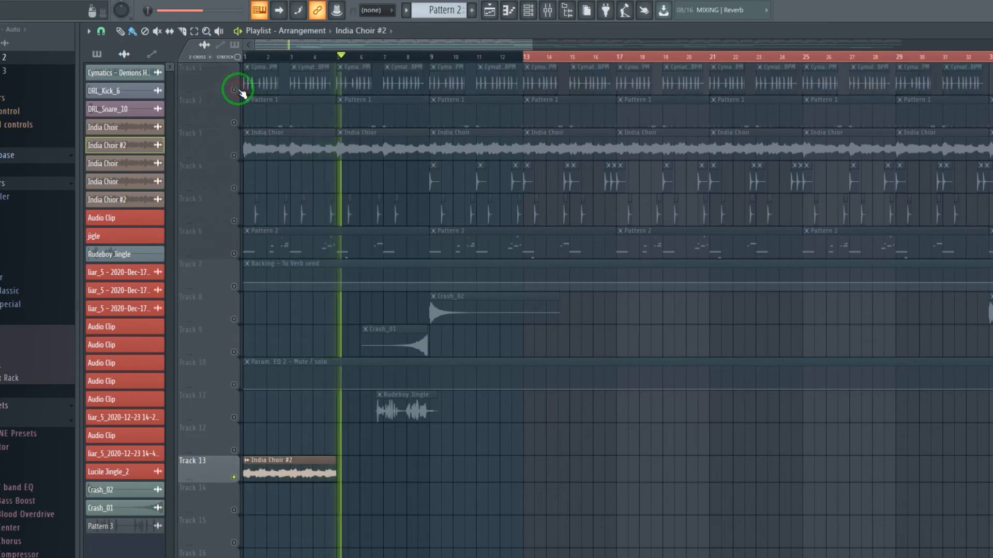
pyautogui.press('space')
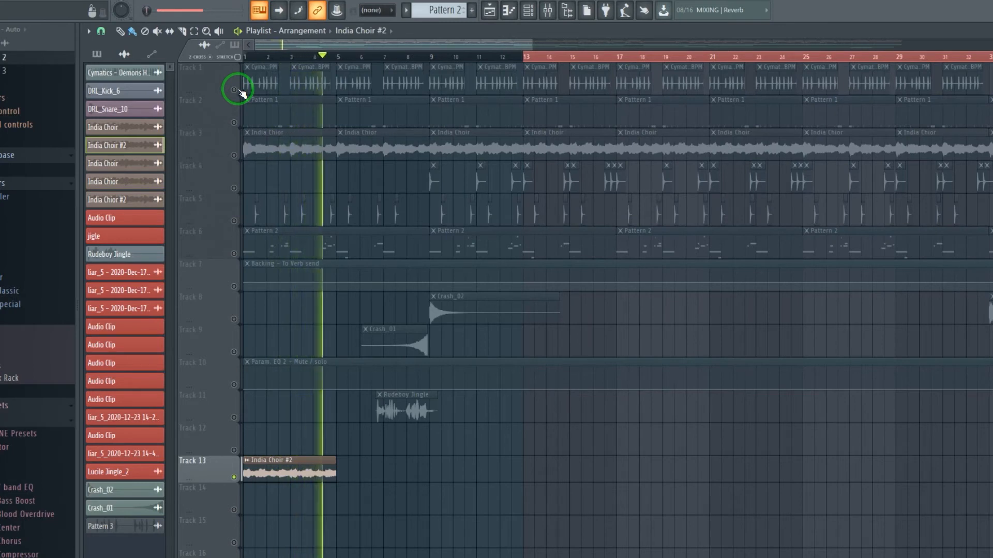
pyautogui.press('space')
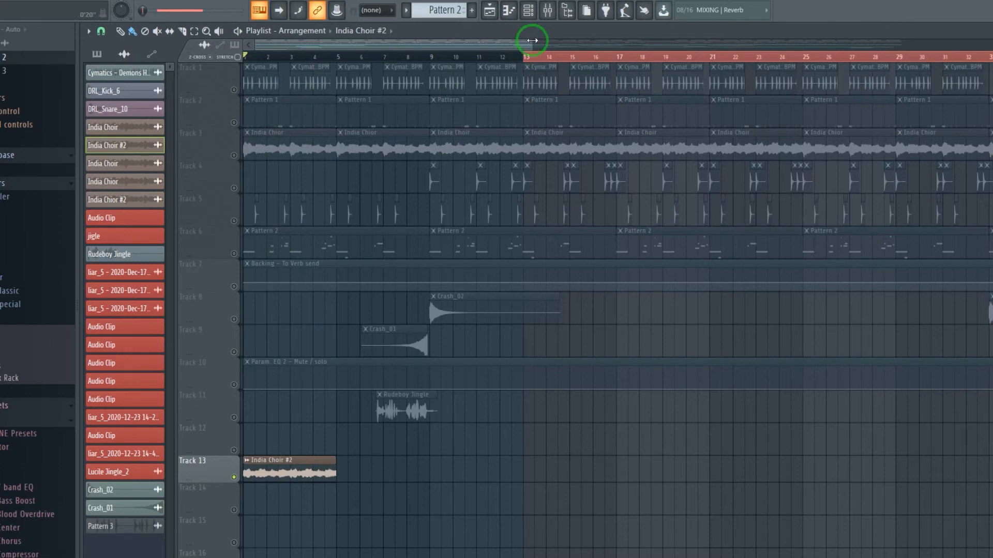
# - Place one repeat of the 4-bar India Choir #2 clip directly after the original on Track 13, starting at bar 5
pyautogui.moveTo(532, 44); pyautogui.dragTo(905, 48)
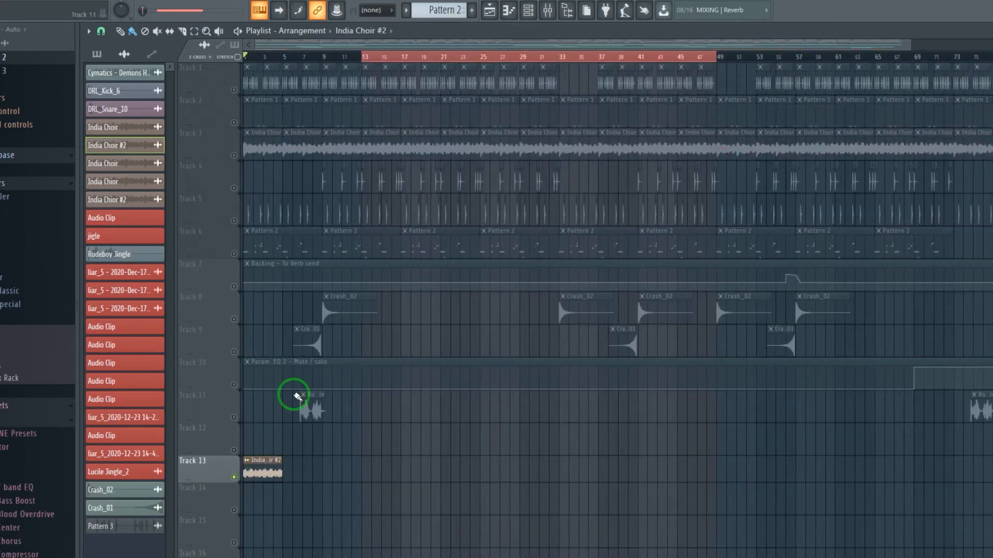
pyautogui.scroll(-1, 297, 397)
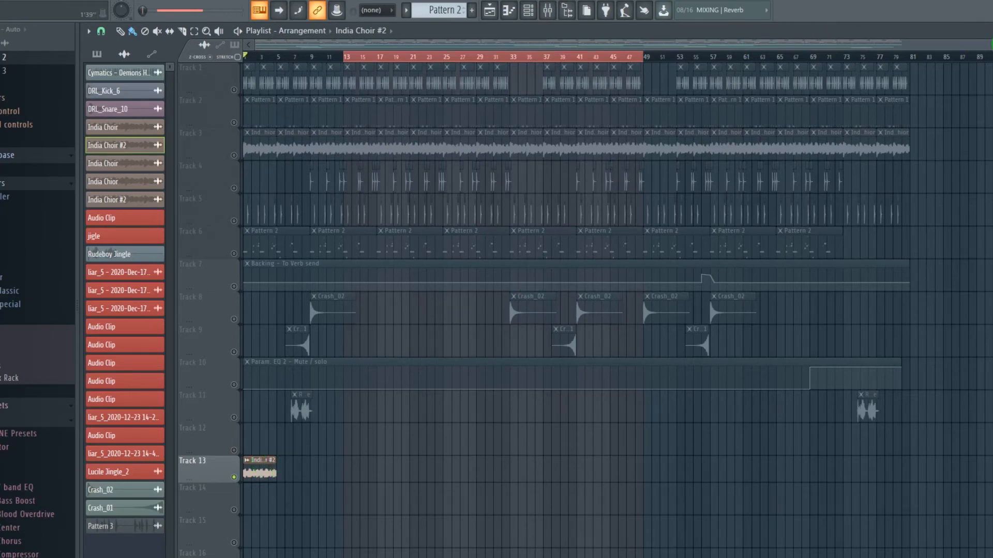
pyautogui.moveTo(903, 44); pyautogui.dragTo(589, 45)
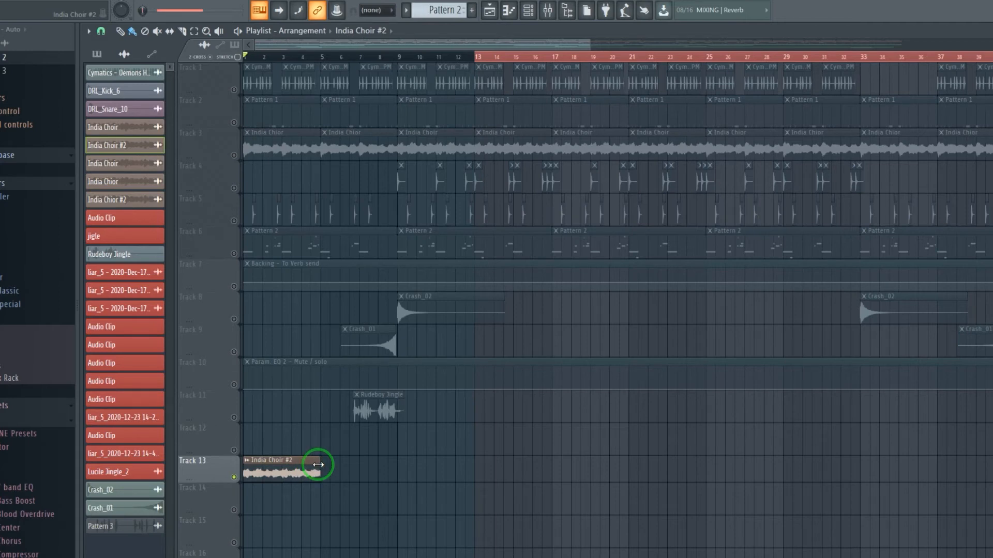
pyautogui.click(356, 406)
pyautogui.scroll(-3, 357, 405)
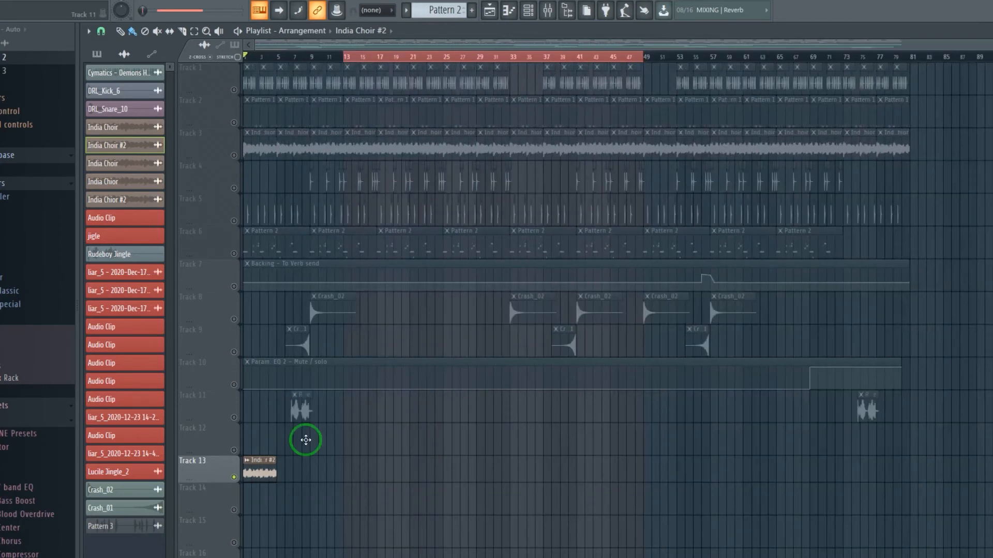
pyautogui.click(259, 468)
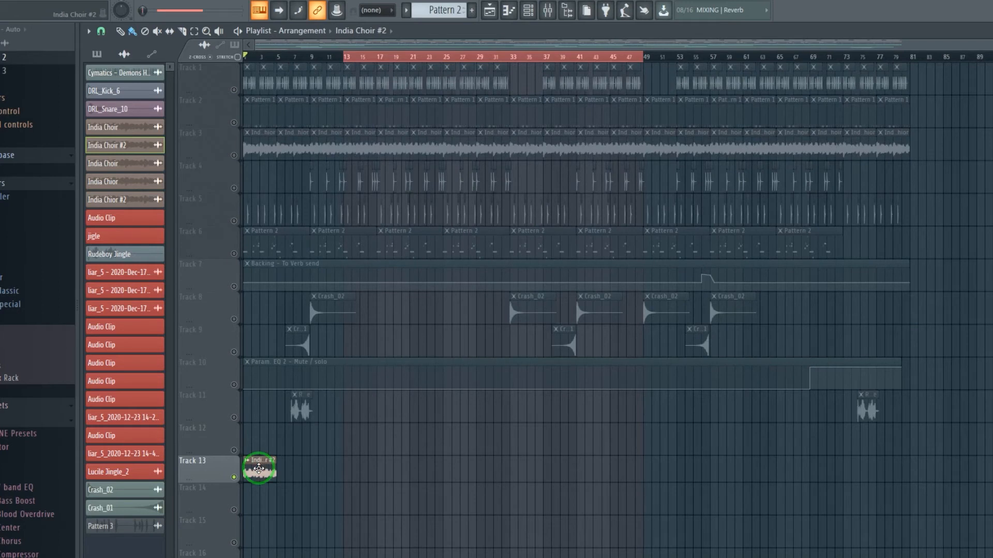
pyautogui.click(280, 463)
pyautogui.moveTo(283, 464); pyautogui.dragTo(336, 472)
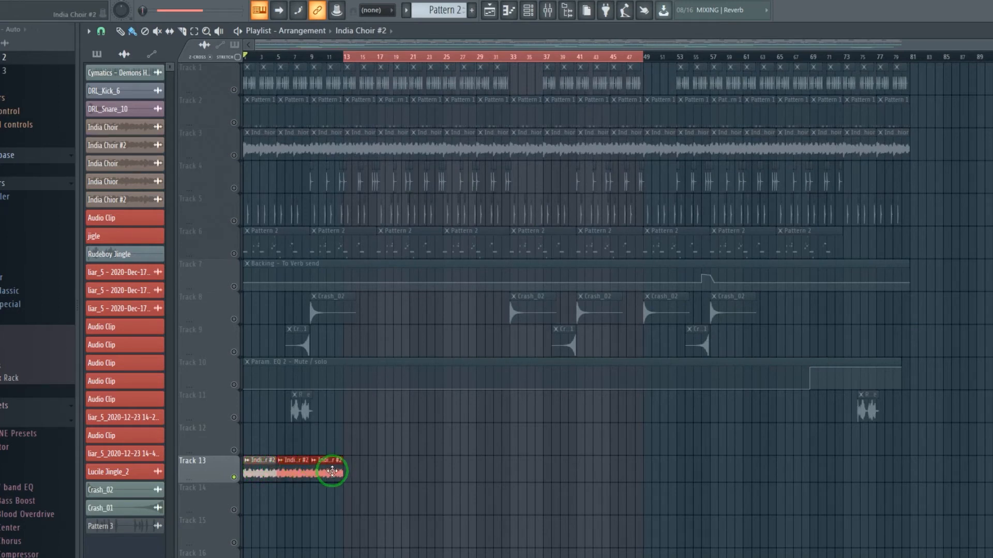
pyautogui.rightClick(321, 471)
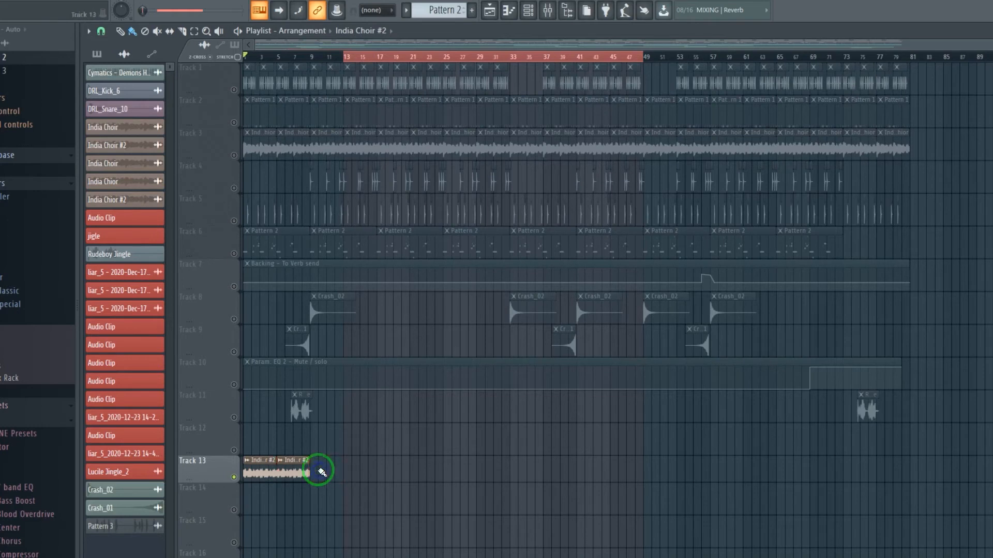
pyautogui.click(294, 467)
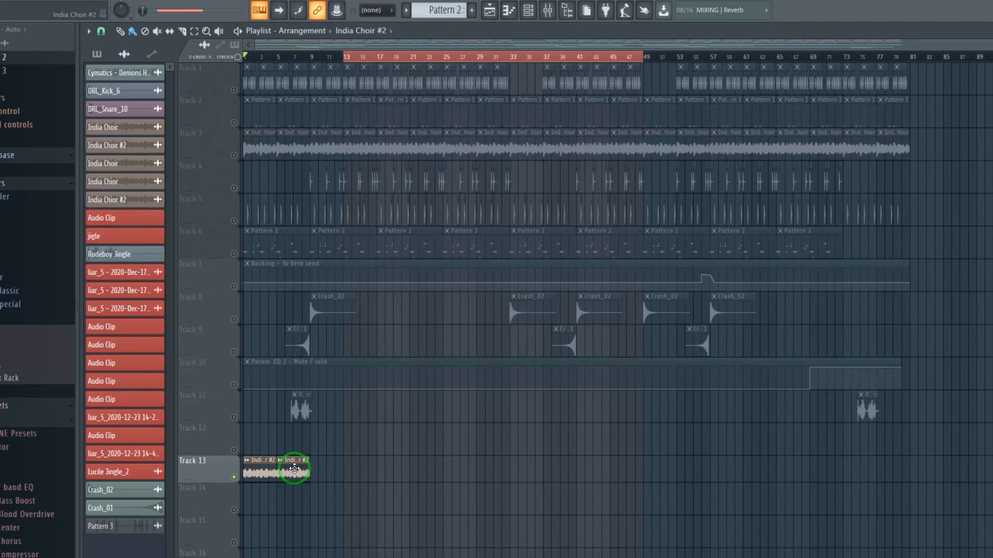
# - Examine the India Choir #2 sample settings and mixer tracks 7 and 8, including the Fruity parametric EQ 2 on track 8
pyautogui.doubleClick(252, 460)
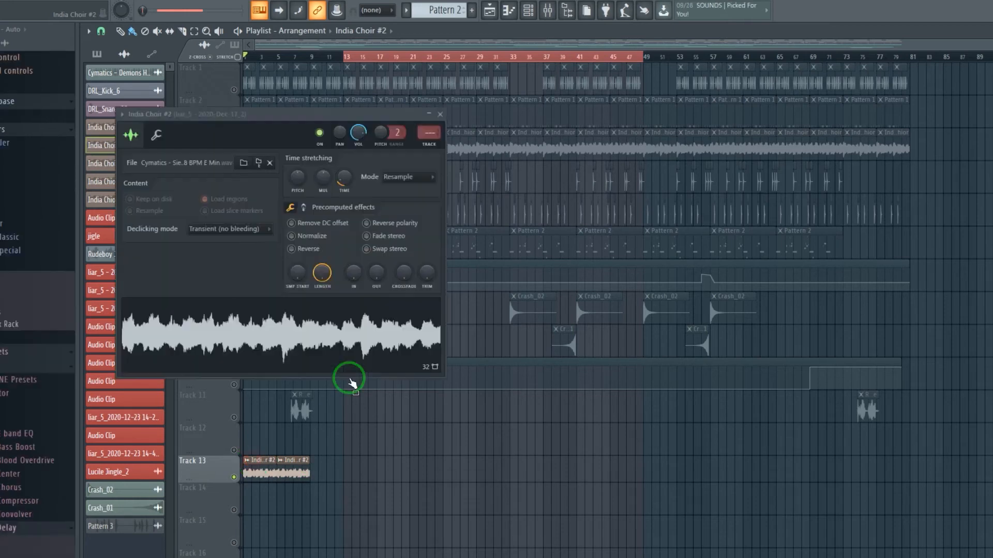
pyautogui.click(439, 114)
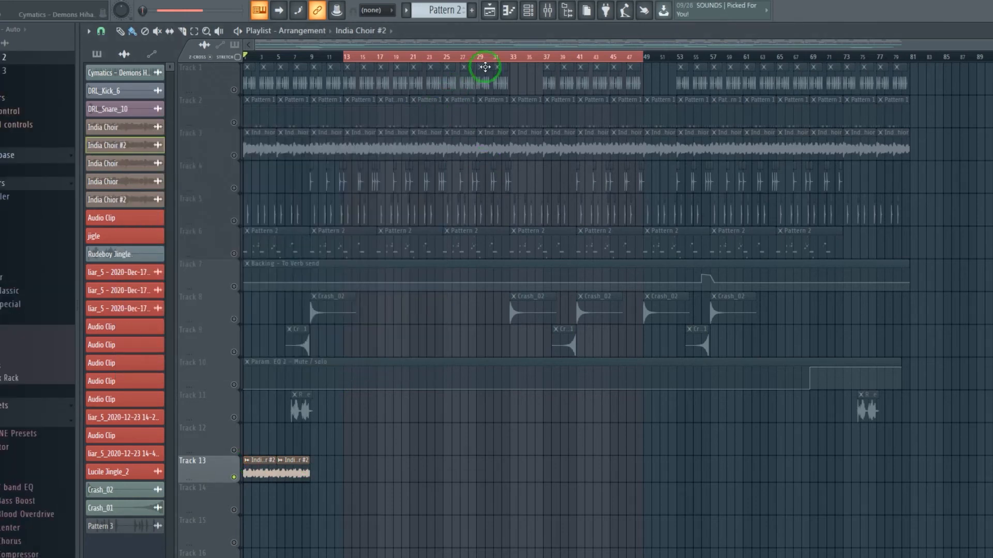
pyautogui.click(547, 11)
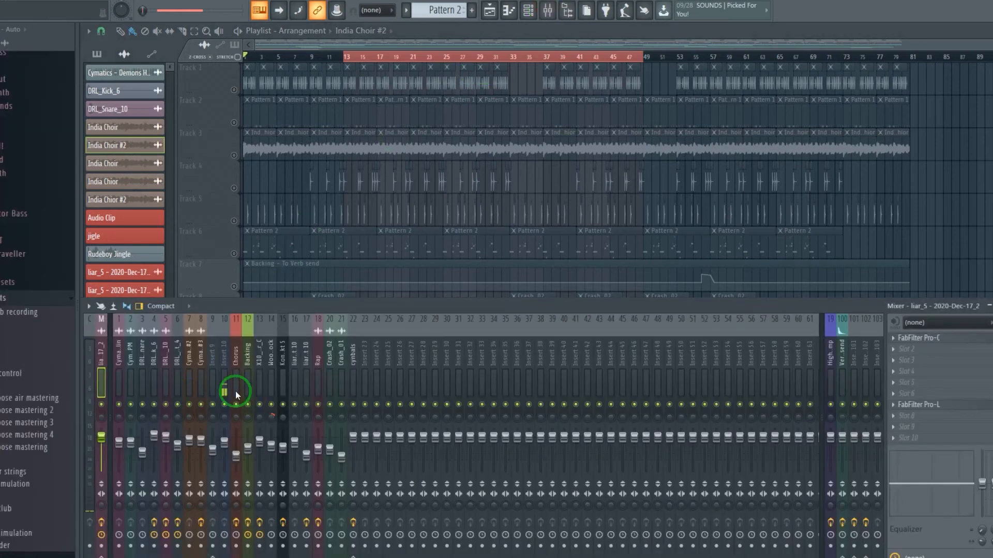
pyautogui.click(194, 379)
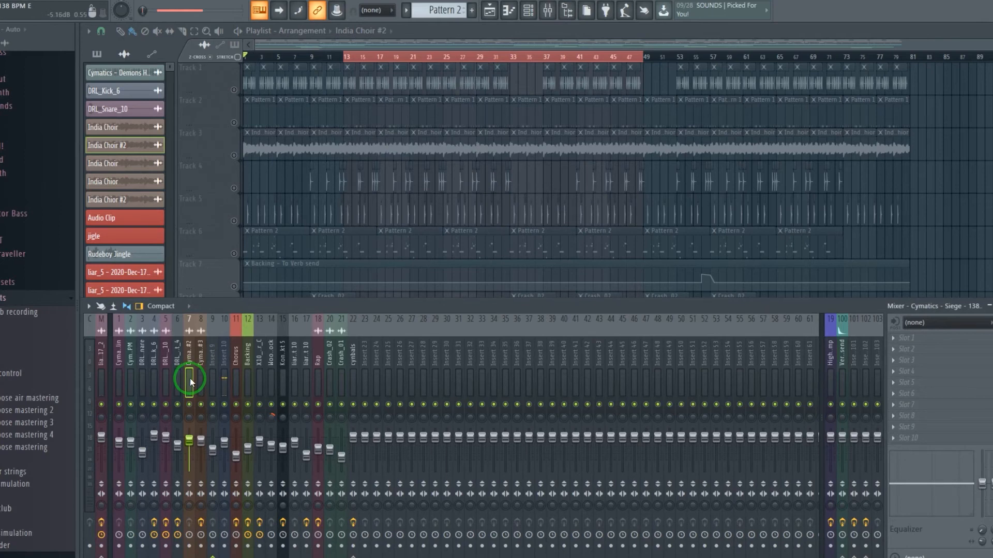
pyautogui.click(200, 381)
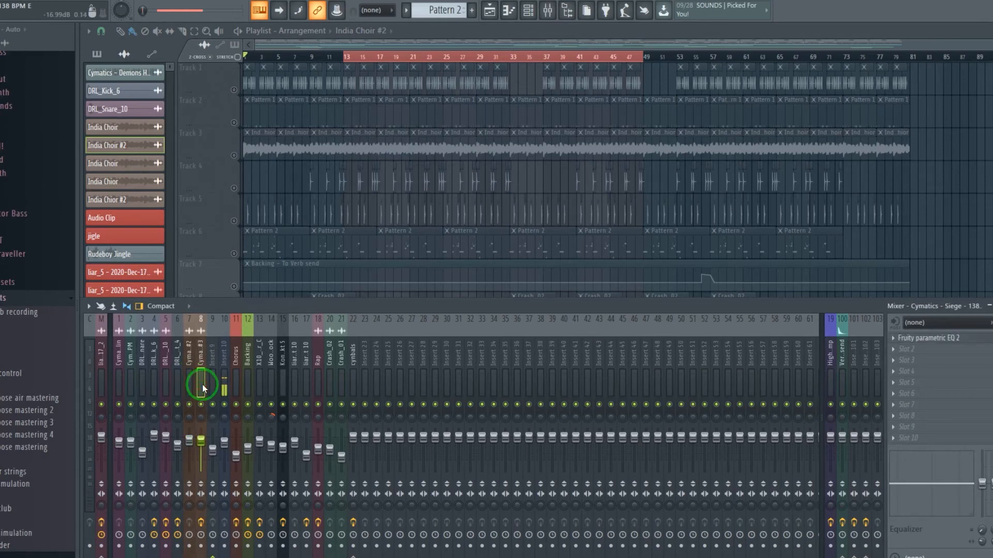
pyautogui.click(945, 343)
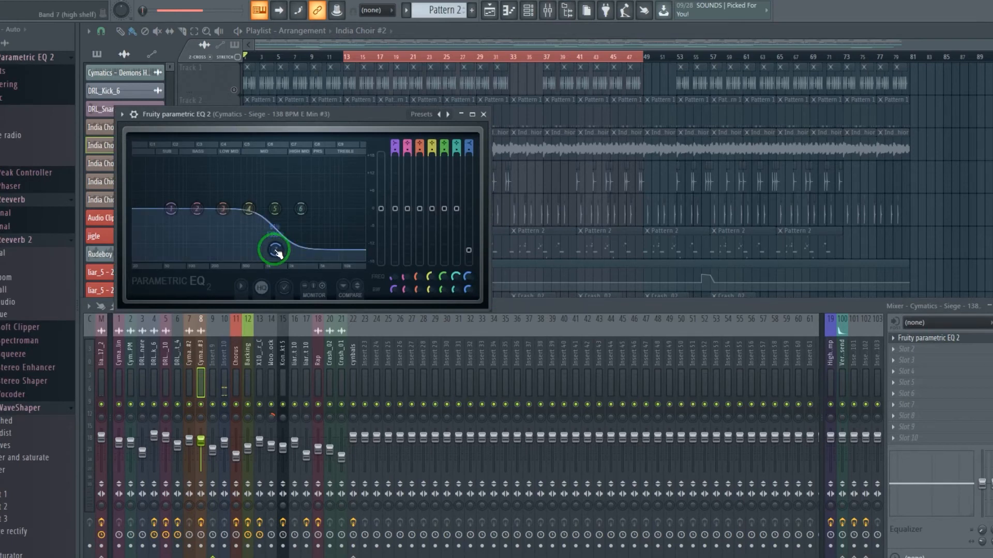
pyautogui.click(483, 114)
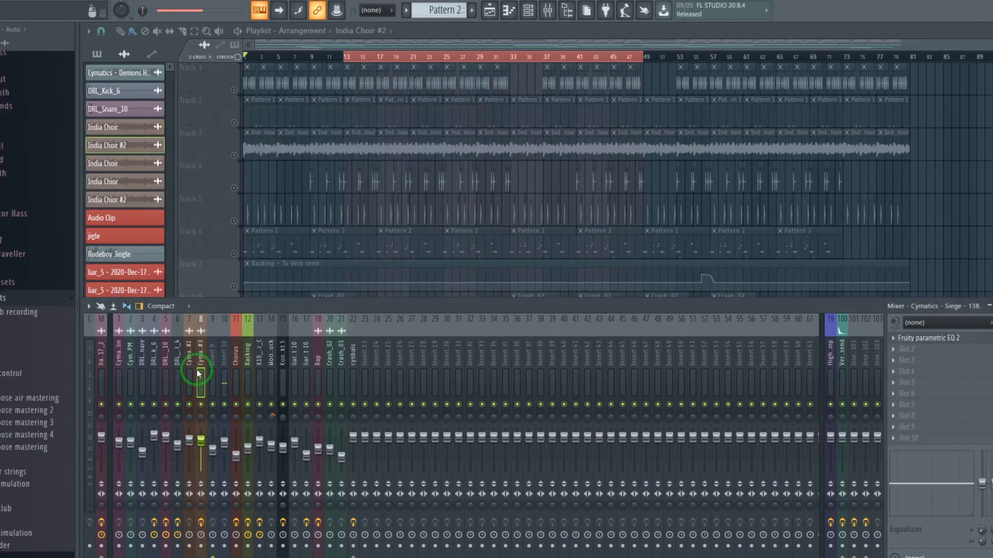
pyautogui.click(188, 380)
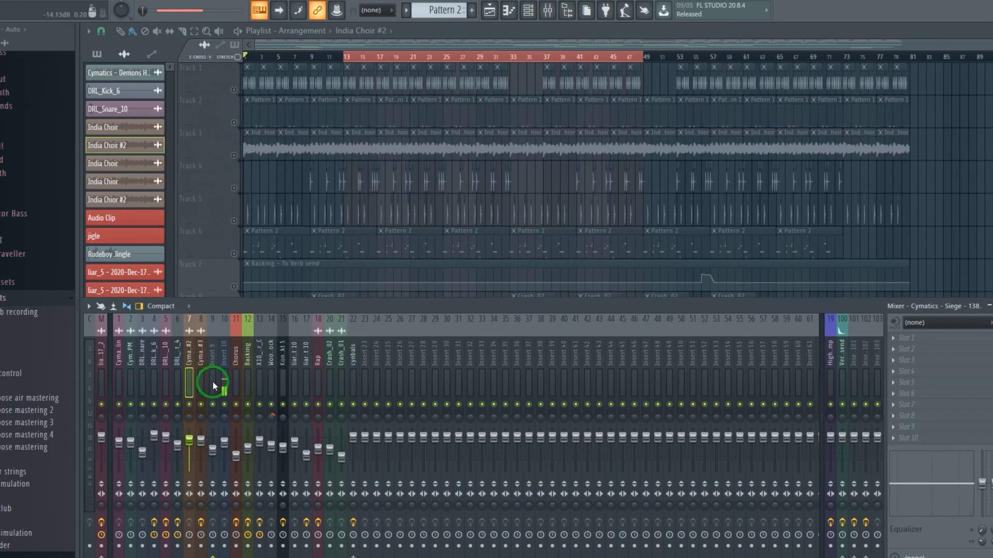
pyautogui.press('F9')
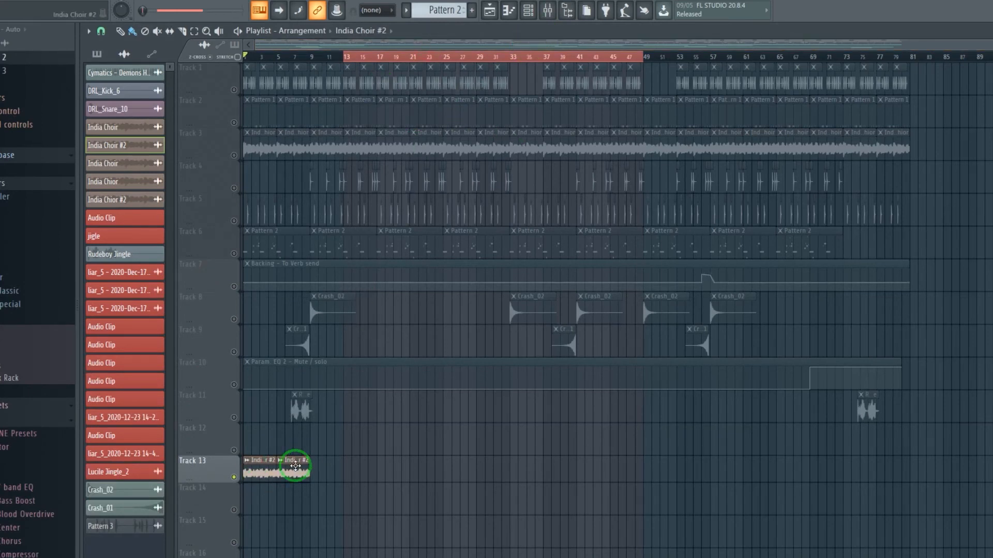
# - Delete both India Choir #2 clips from Track 13
pyautogui.rightClick(260, 465)
pyautogui.rightClick(285, 469)
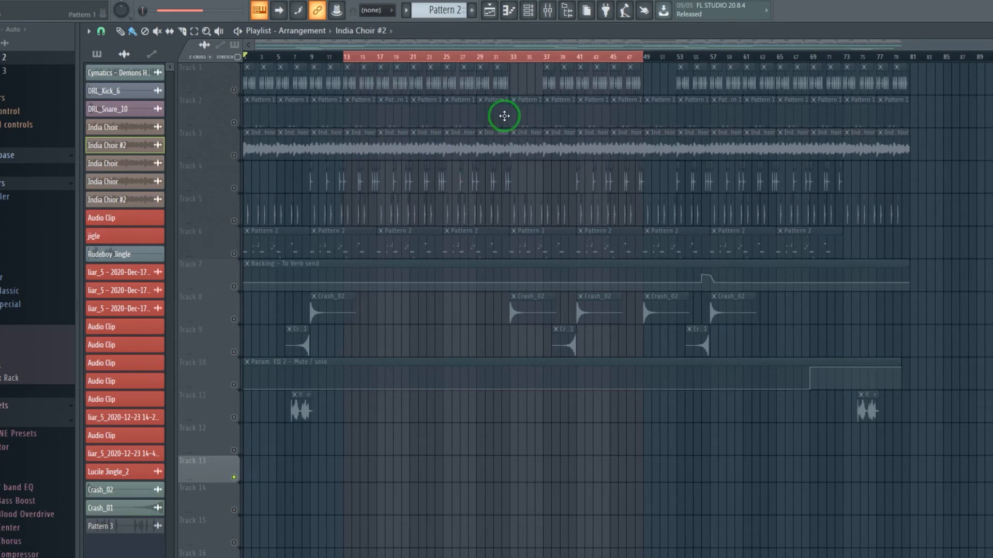
# - Solo Track 3 briefly during playback, and re-enable all tracks to play the full arrangement from bar 17
pyautogui.click(434, 57)
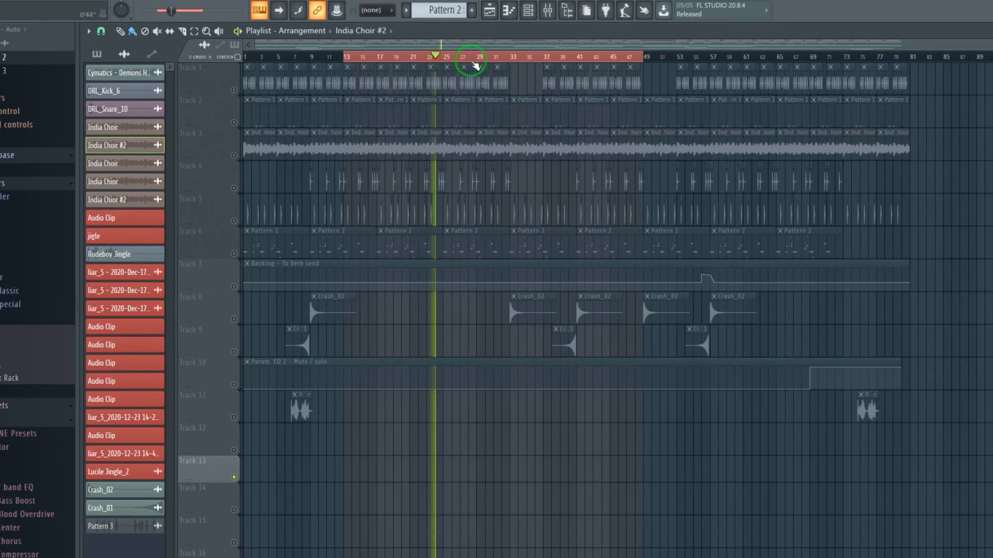
pyautogui.rightClick(234, 154)
pyautogui.rightClick(234, 154)
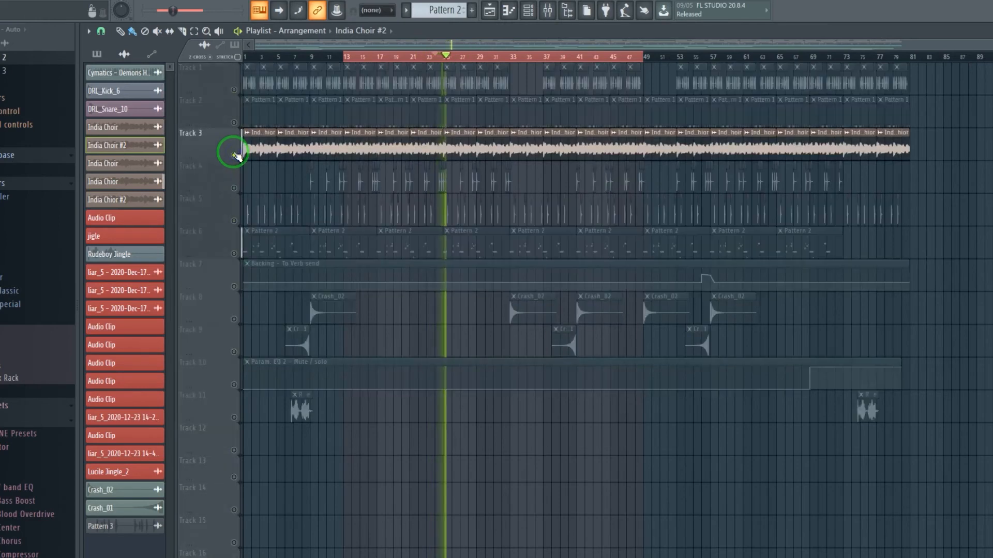
pyautogui.rightClick(234, 155)
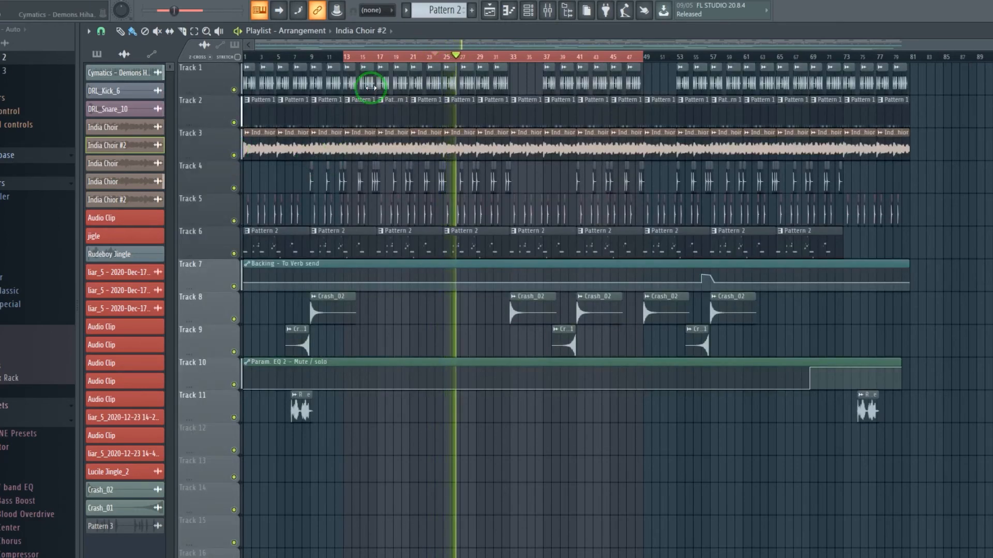
pyautogui.click(378, 56)
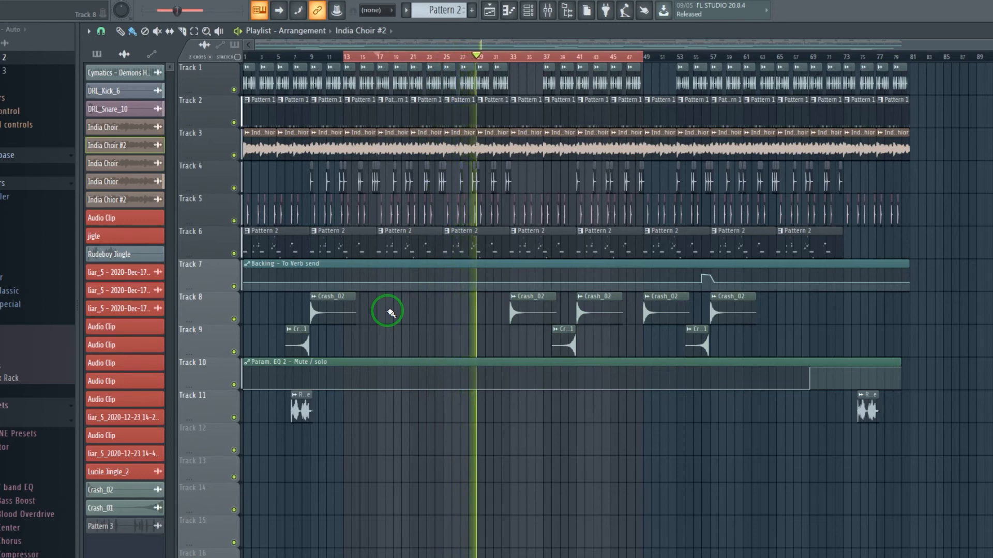
pyautogui.press('space')
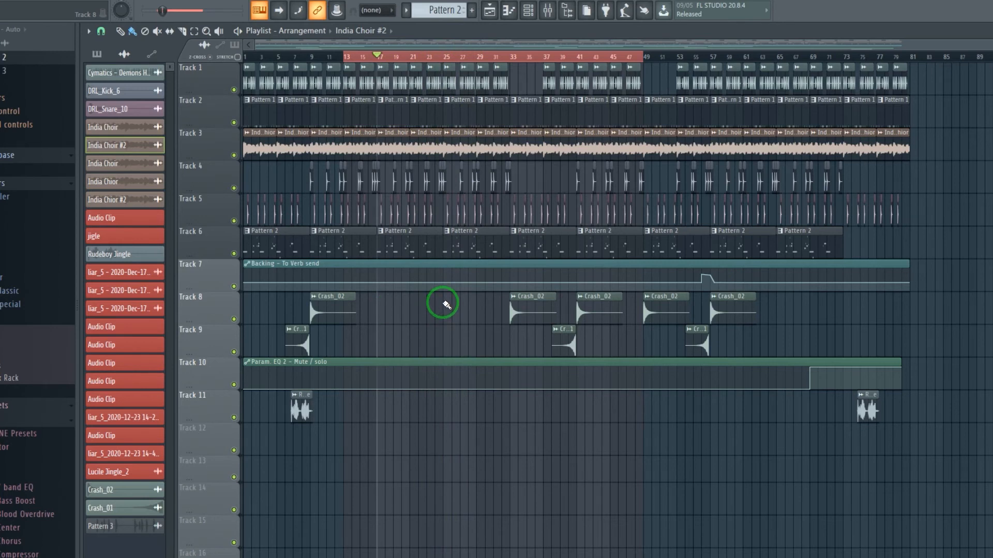
# - Audition an extra Crash_02 clip placed at bar 25 on Track 8 and remove it
pyautogui.click(535, 307)
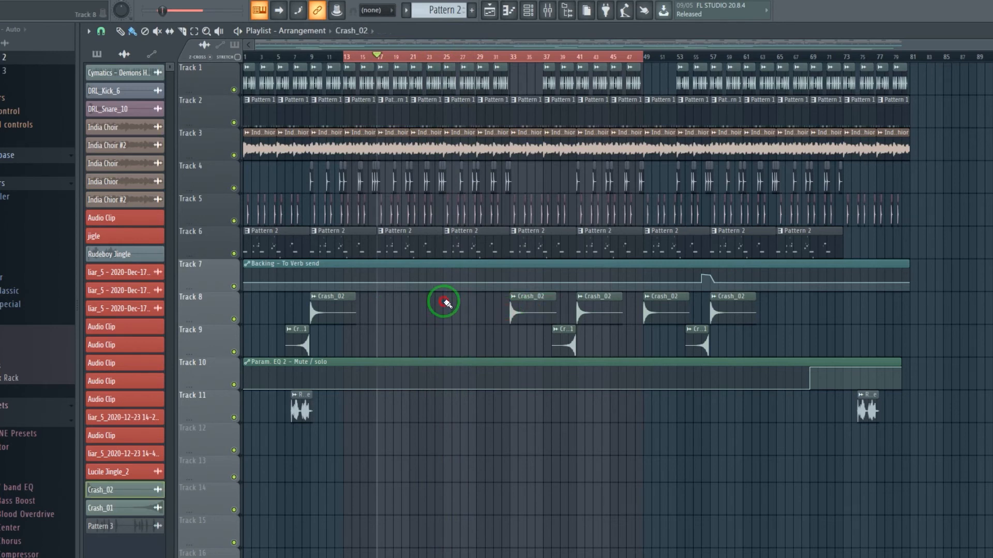
pyautogui.click(445, 303)
pyautogui.click(438, 61)
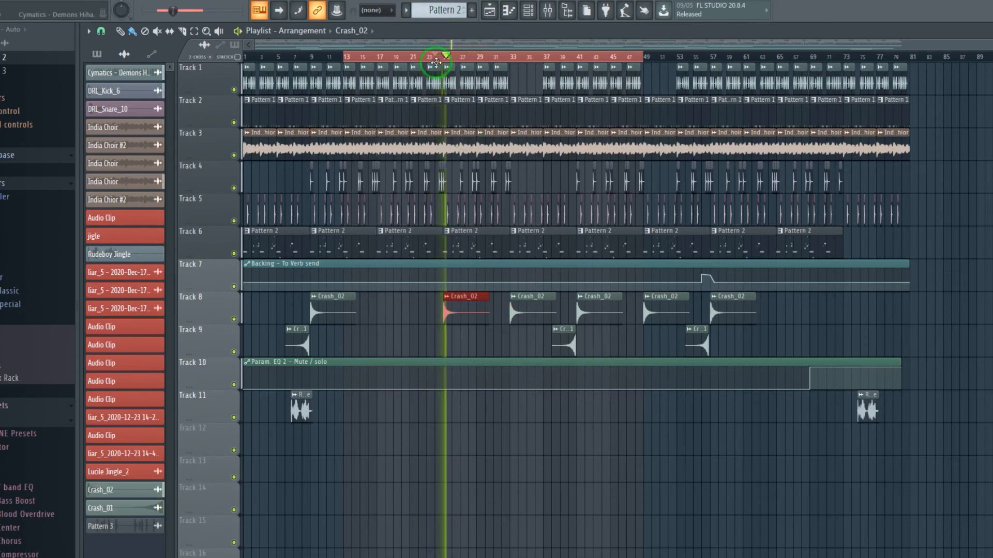
pyautogui.press('space')
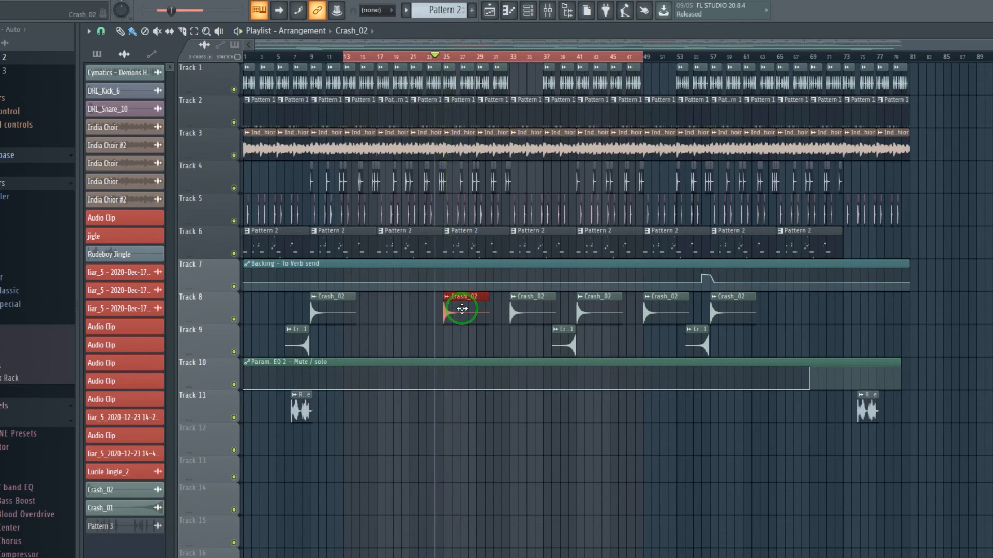
pyautogui.rightClick(463, 312)
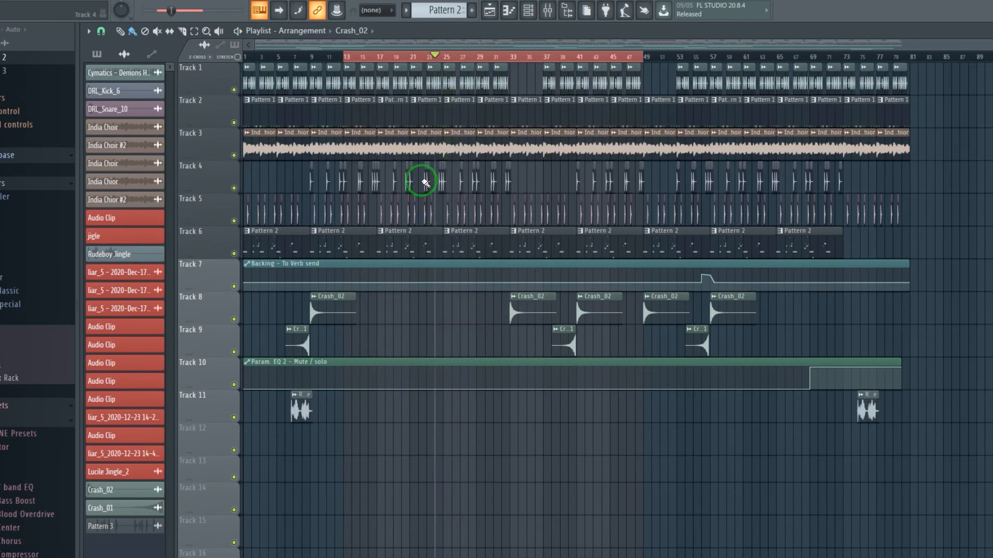
# - Play the arrangement from about bar 21 to hear the transition into bar 25 without a crash
pyautogui.click(412, 56)
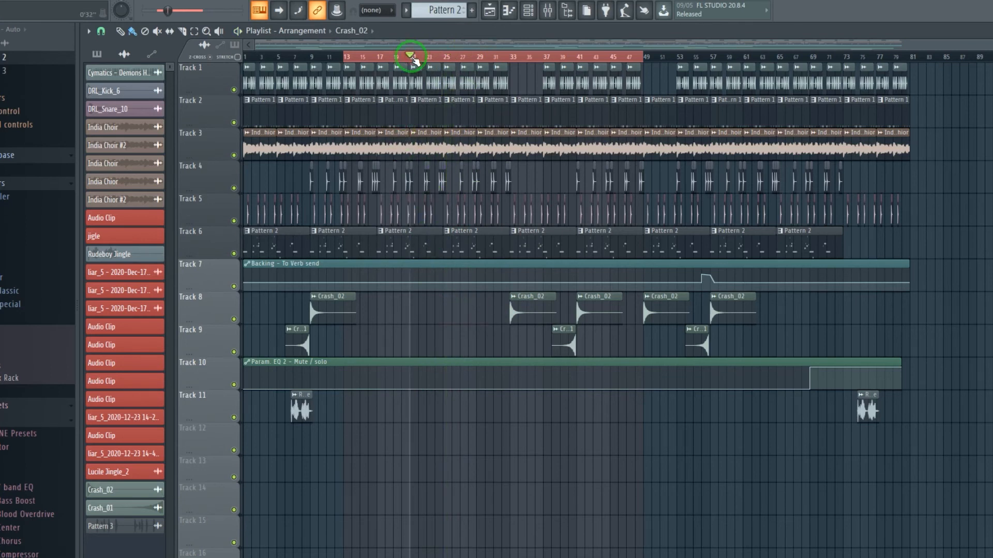
pyautogui.press('space')
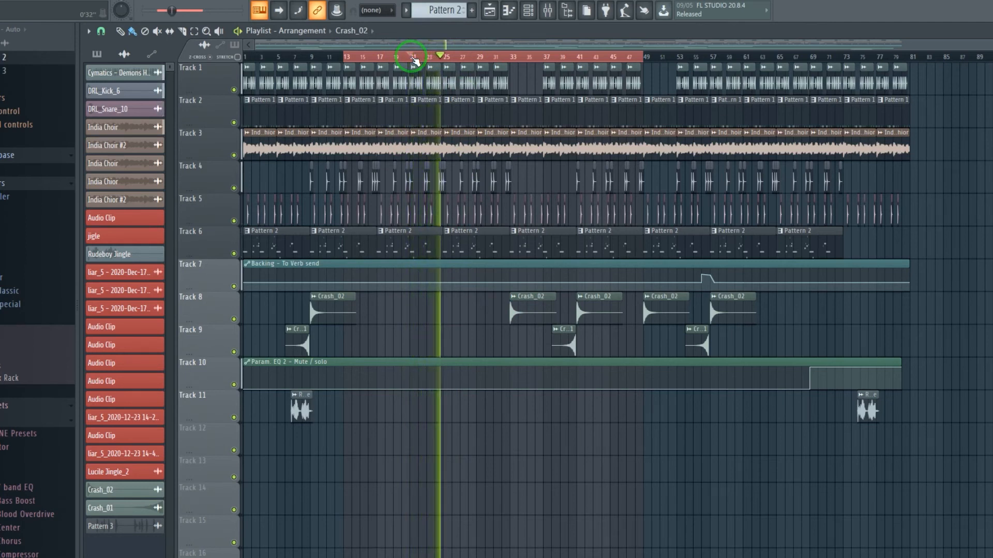
pyautogui.press('space')
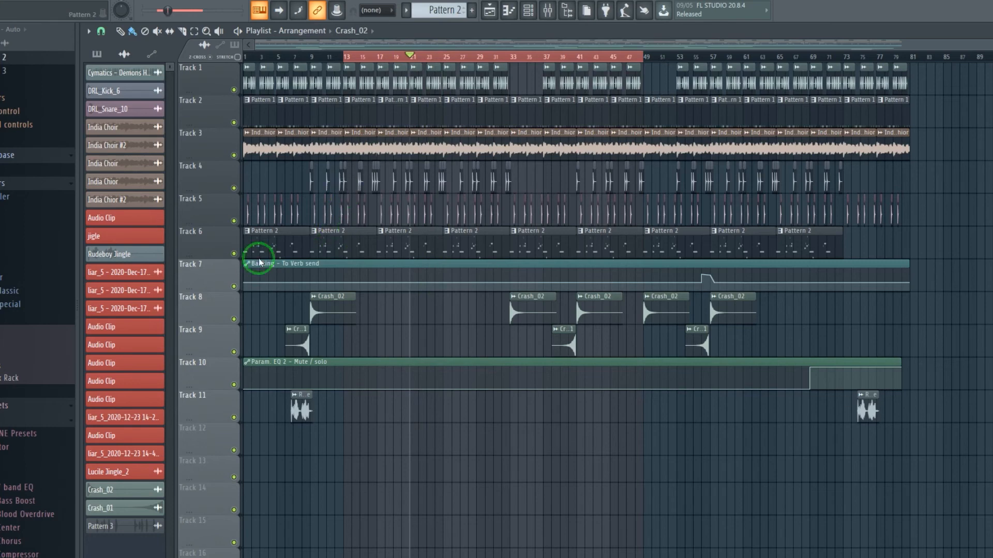
# - Solo Track 6 and play its Pattern 2 clips on their own from bar 17
pyautogui.keyDown('ctrl'); pyautogui.click(234, 254); pyautogui.keyUp('ctrl')
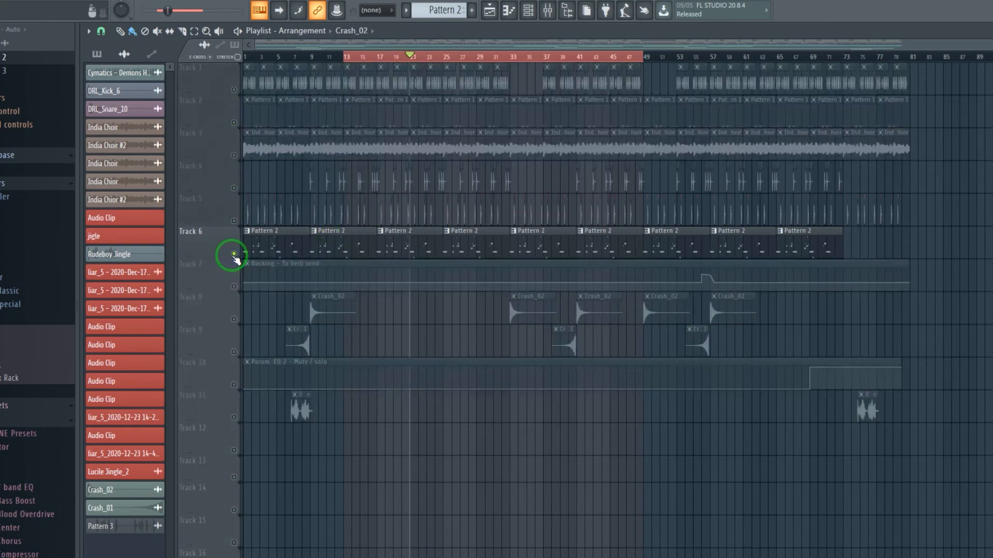
pyautogui.click(381, 60)
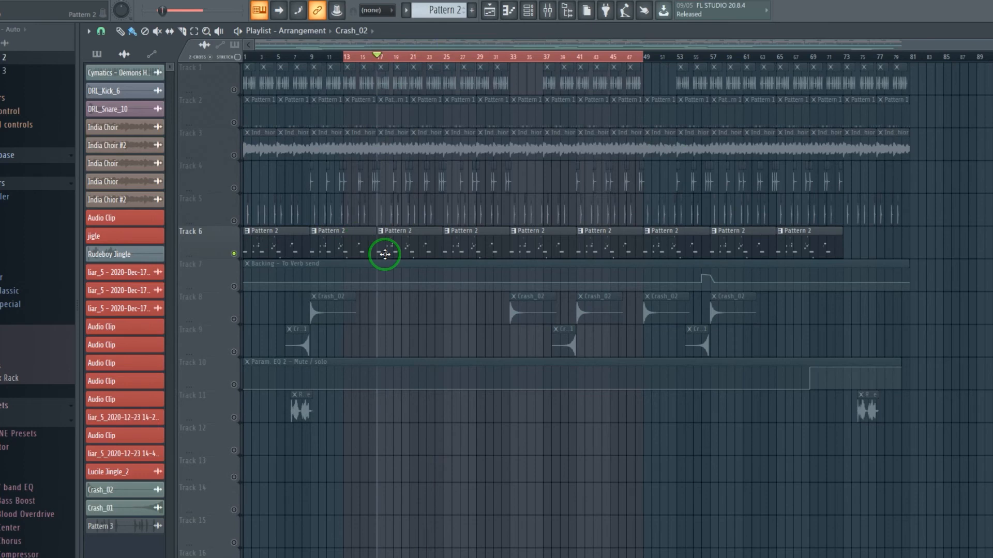
pyautogui.press('space')
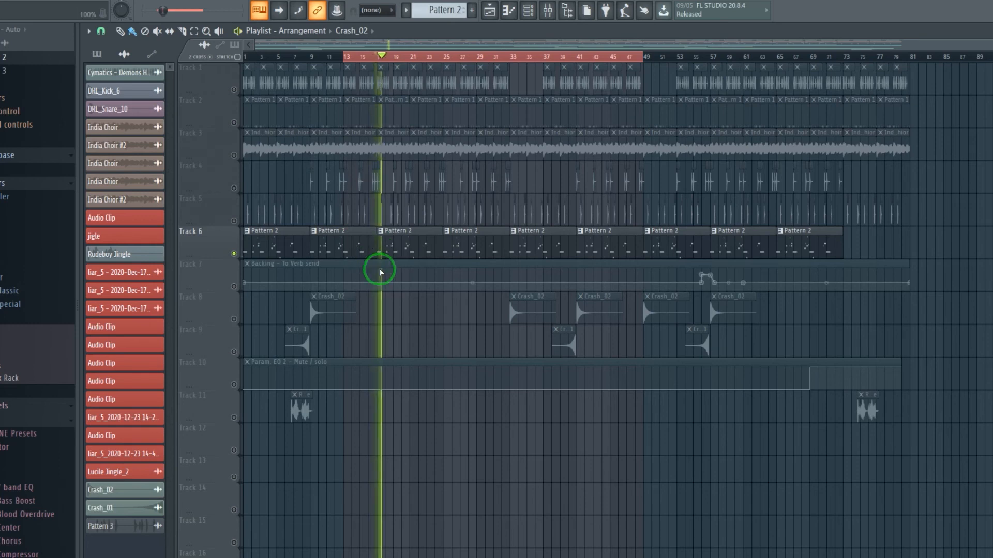
# - Inspect the Fruity WaveShaper curve on the X10_DST_808 mixer channel during playback, and close the plugin window
pyautogui.click(548, 11)
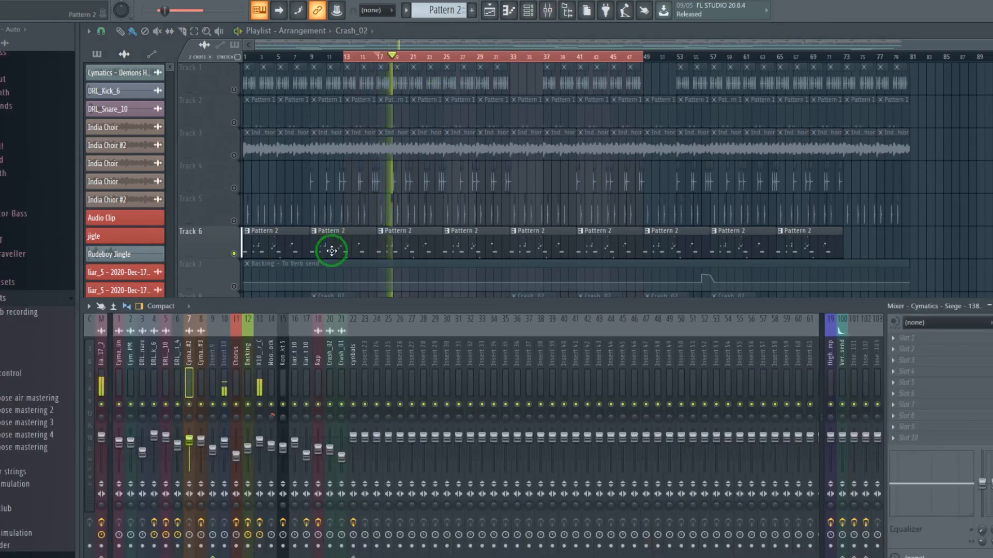
pyautogui.click(259, 379)
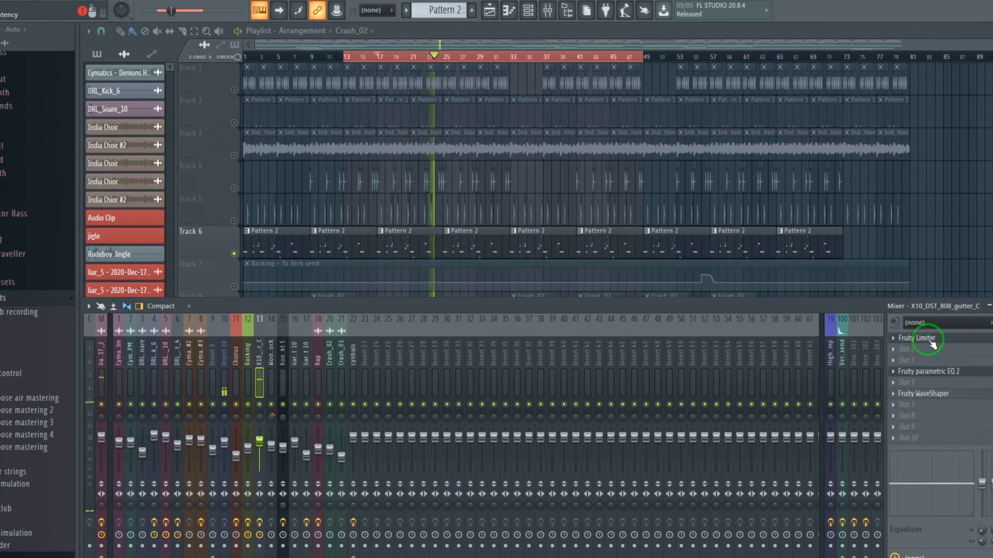
pyautogui.click(936, 394)
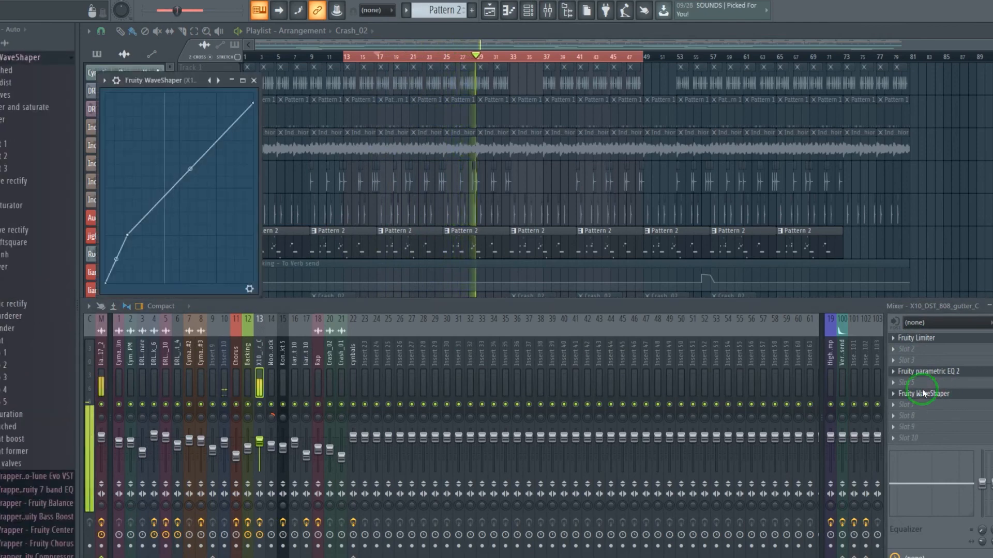
pyautogui.click(253, 80)
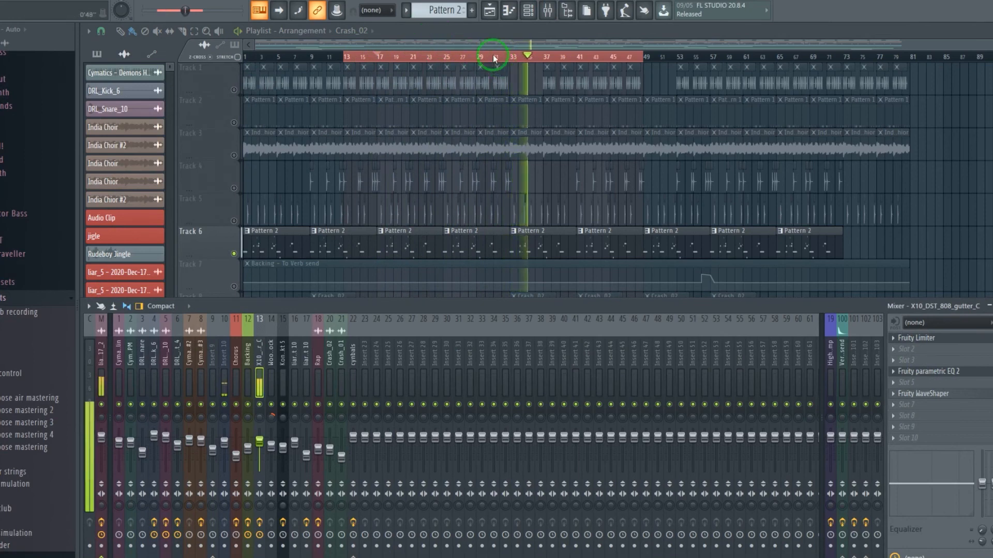
# - Hide the mixer, stop playback, and unsolo Track 6 so all playlist tracks are enabled
pyautogui.press('F9')
pyautogui.press('space')
pyautogui.click(233, 253)
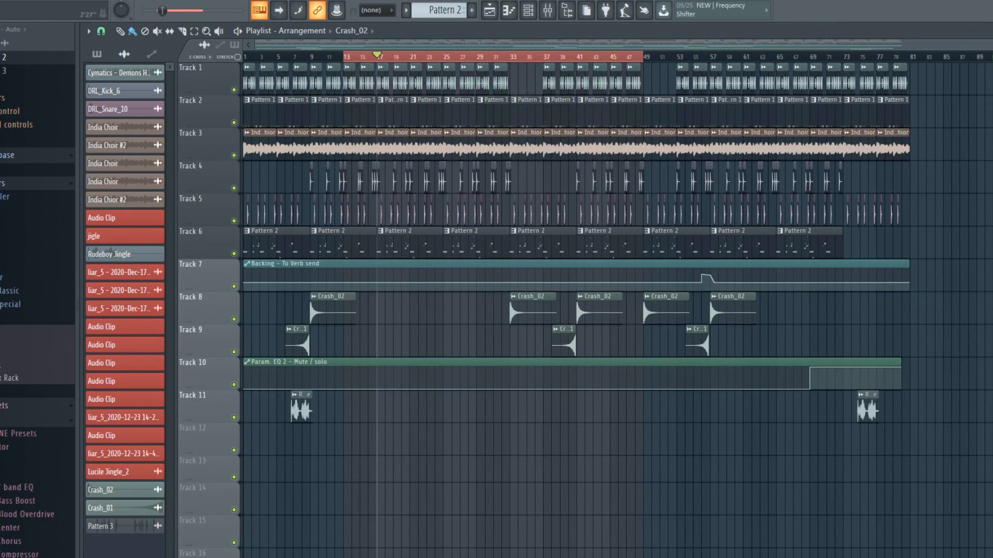
# - Play the full arrangement from bar 17 and show the master channel's effect chain in the mixer
pyautogui.moveTo(987, 44); pyautogui.dragTo(991, 45)
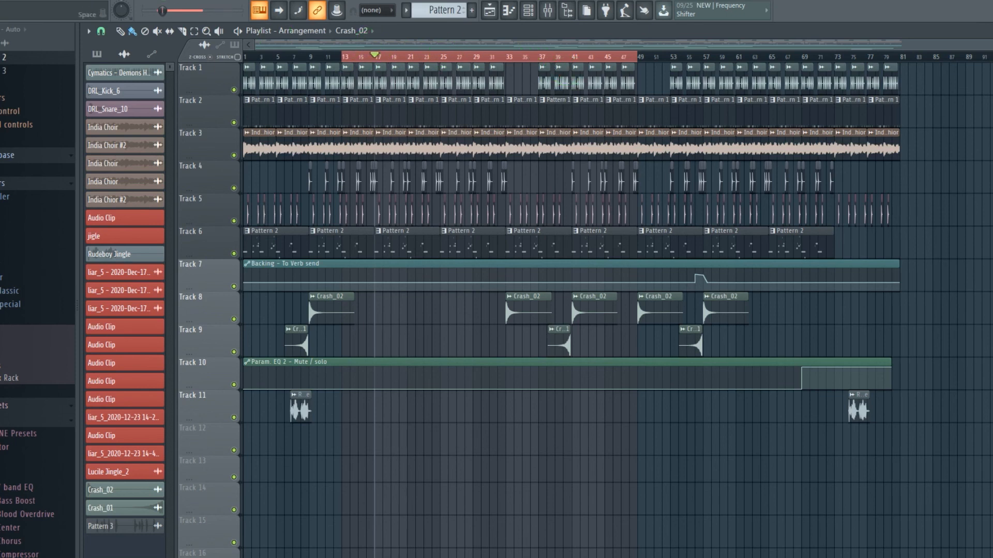
pyautogui.press('space')
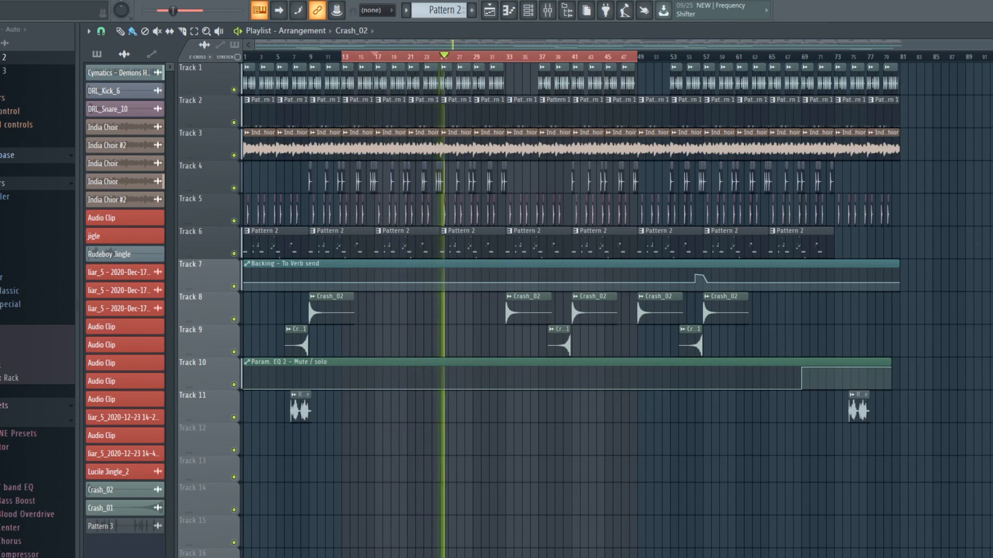
pyautogui.click(552, 12)
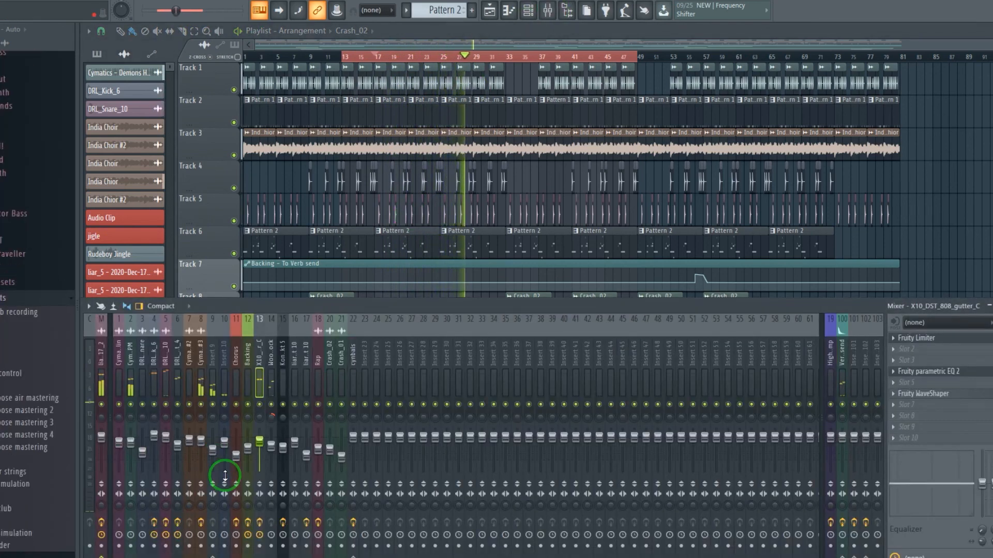
pyautogui.click(103, 378)
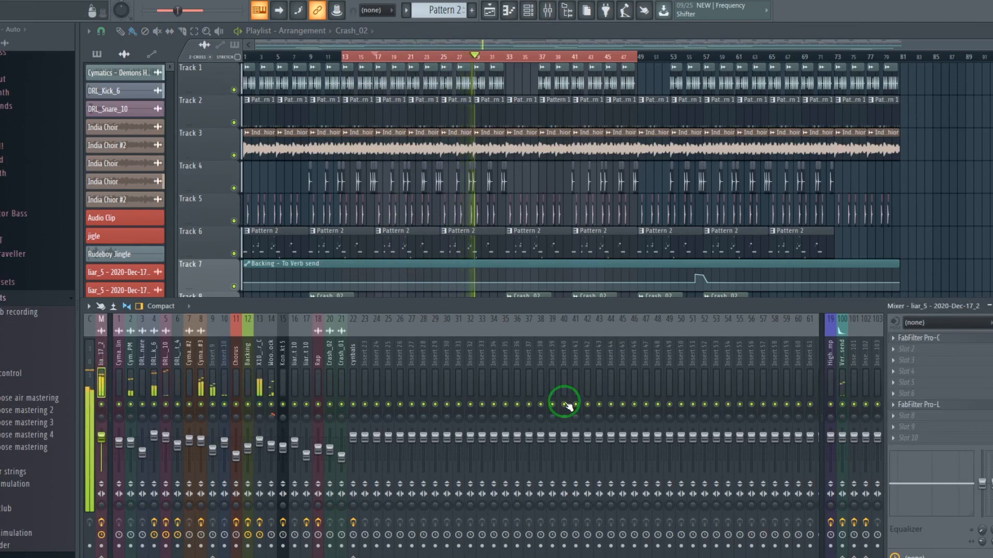